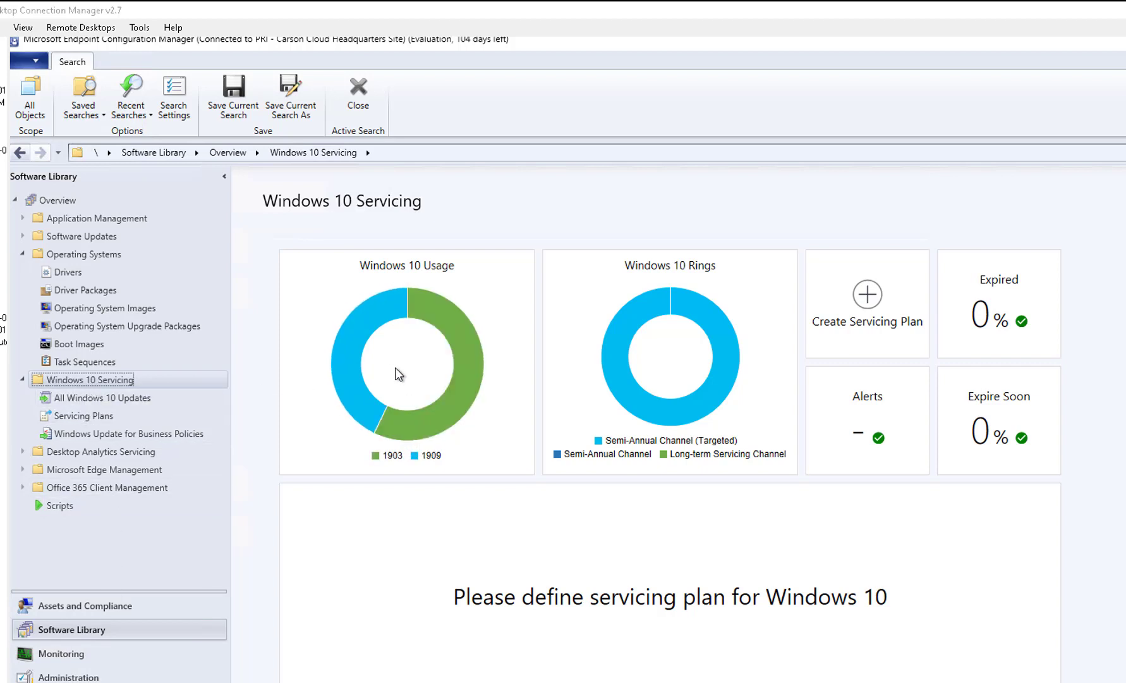
Check the device counts per version in the Windows 10 Usage chart and look over the Windows 10 Rings chart
mouse_move(360, 357)
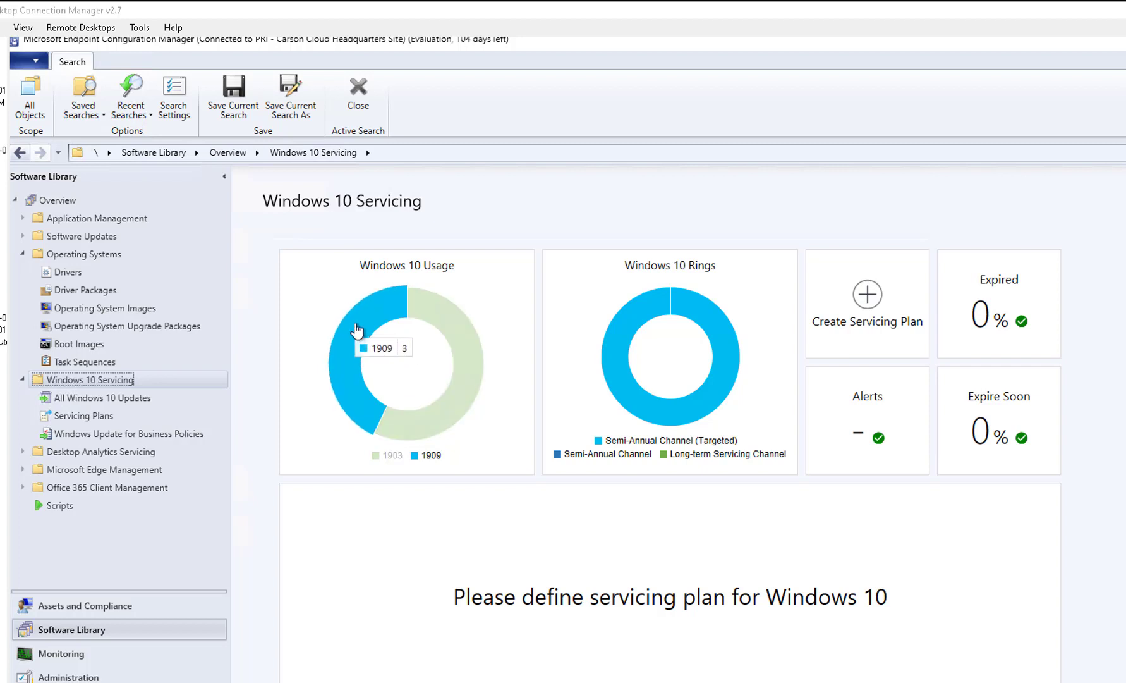
mouse_move(457, 393)
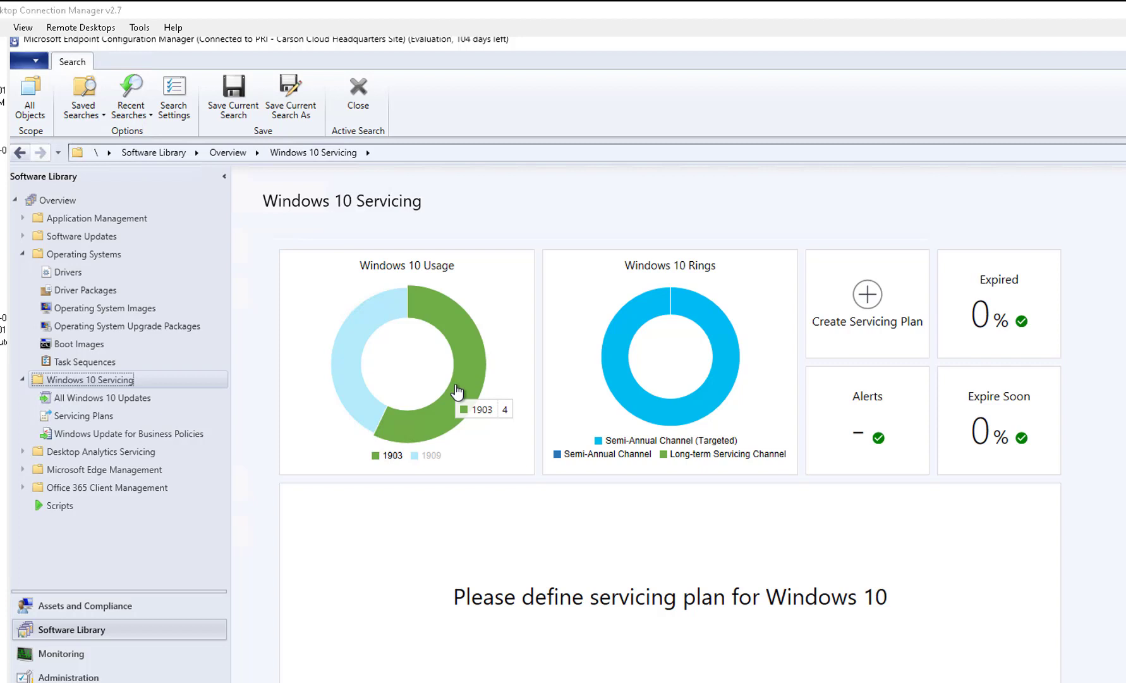
mouse_move(607, 380)
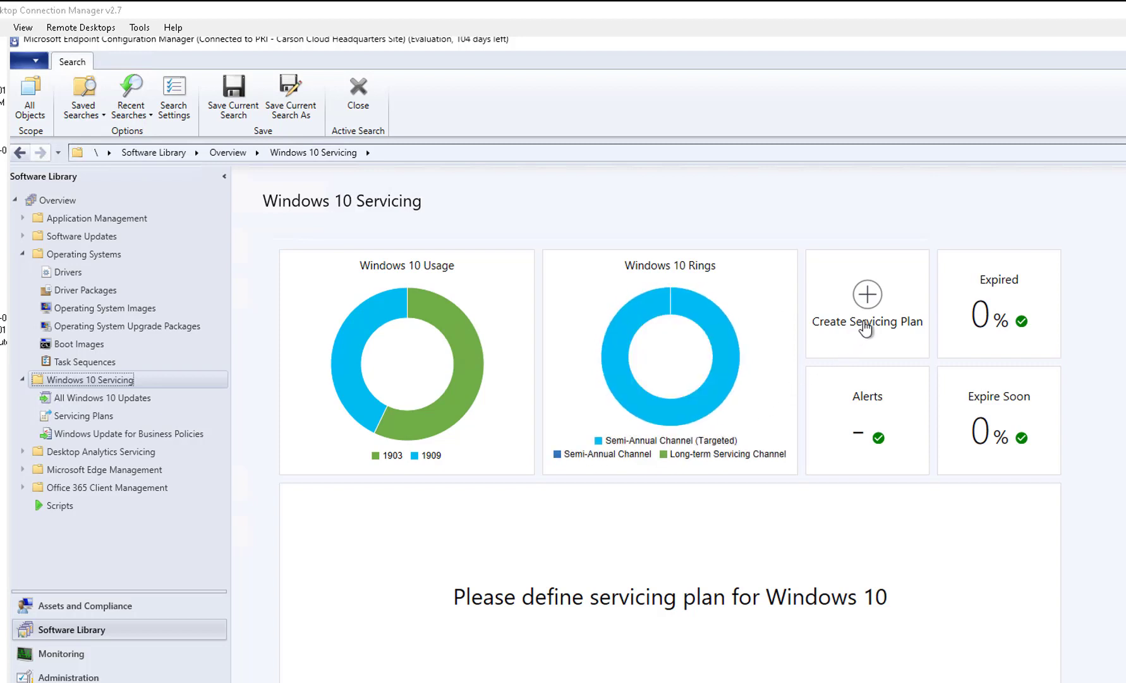
Start a new Windows 10 servicing plan named "Windows 10 Servicing Plan Test", leave its description empty and continue to the target collection
click(91, 419)
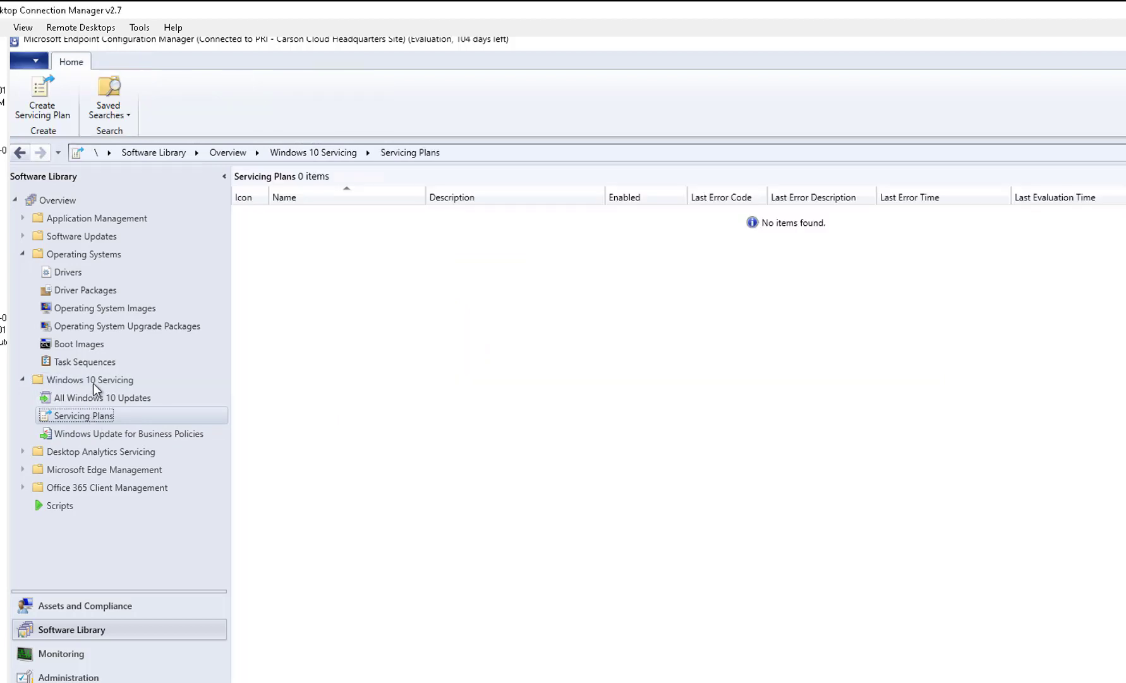
click(49, 101)
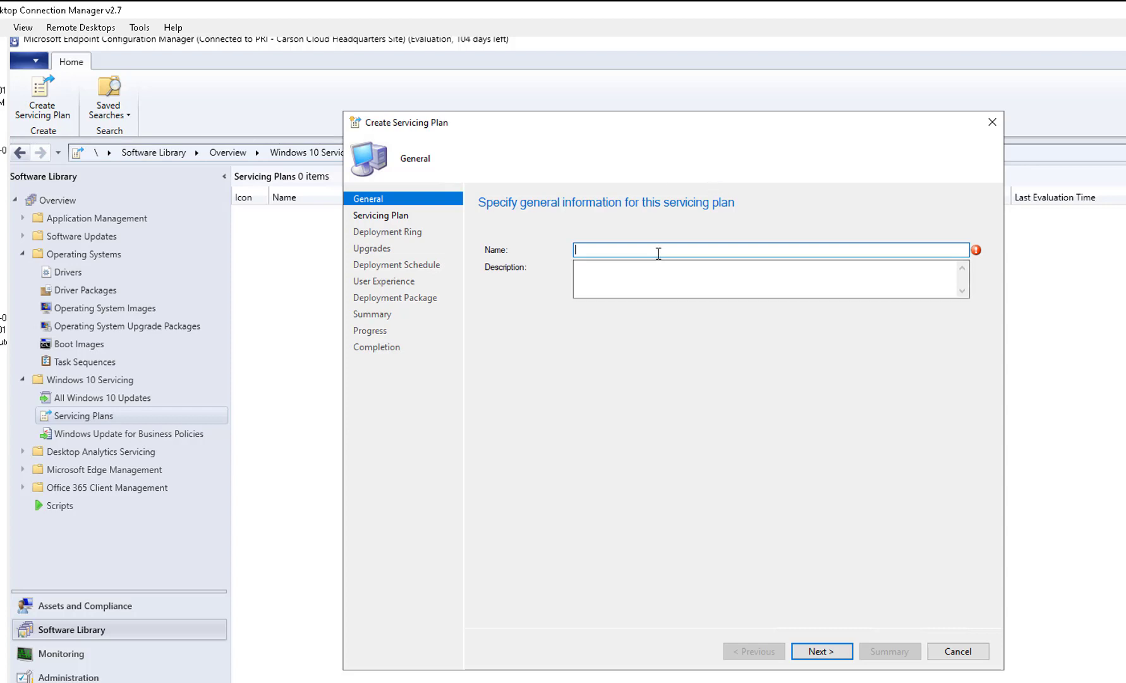
text(Windows 10)
text(Serv)
key(BackSpace)
key(BackSpace)
key(BackSpace)
key(BackSpace)
text(Servicing Plan Test -)
key(BackSpace)
key(BackSpace)
click(691, 278)
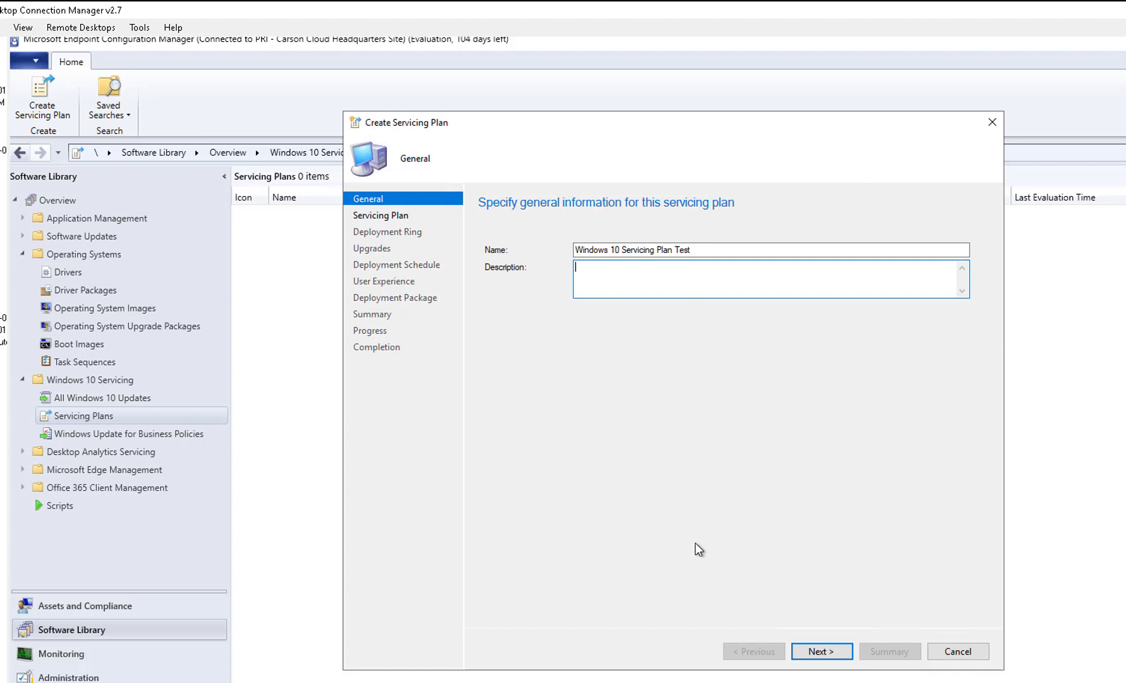
click(820, 650)
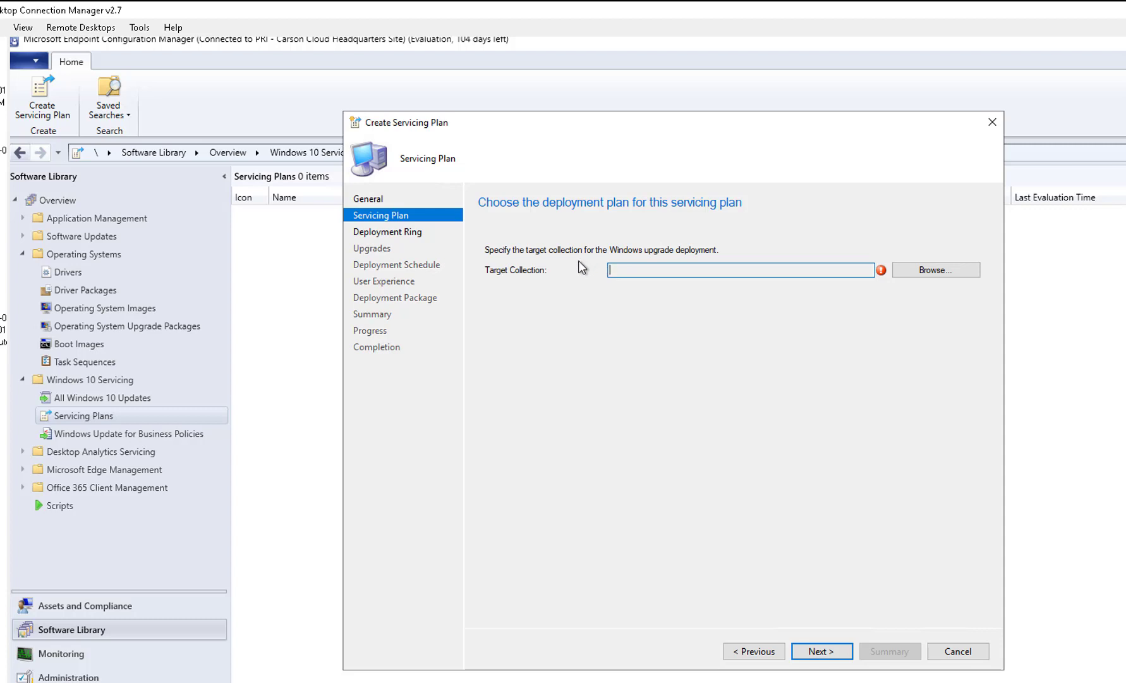
Set the plan's target collection to Pilot - IT Departs from the Patch Deployment folder and continue to the deployment ring
click(930, 273)
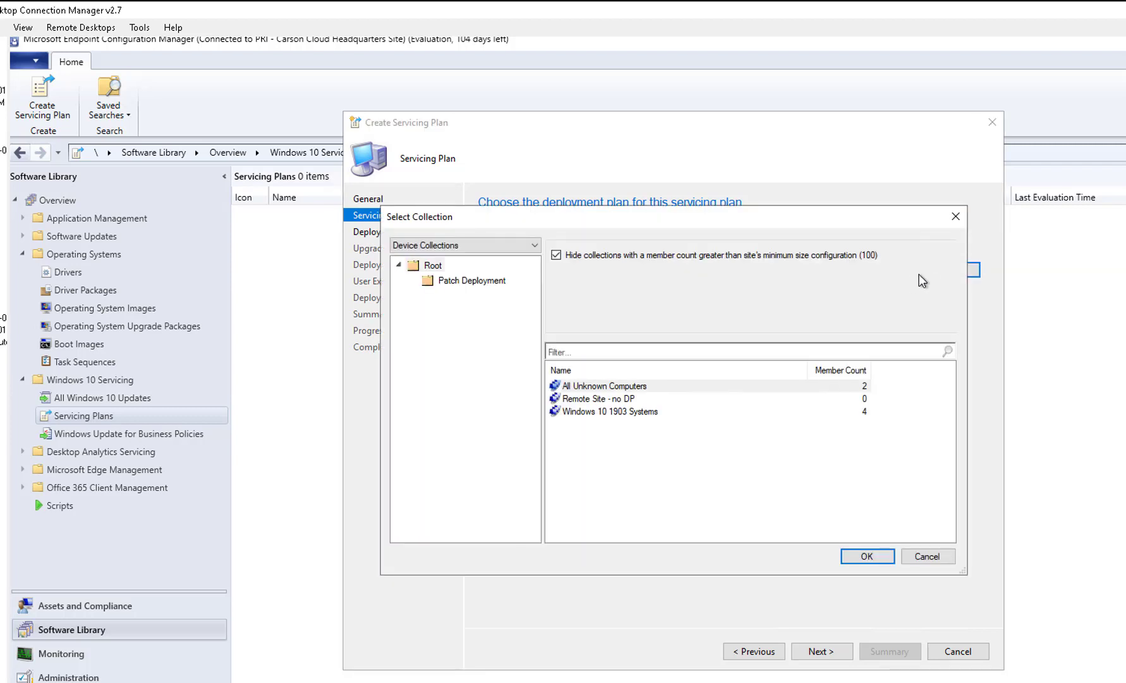
click(466, 283)
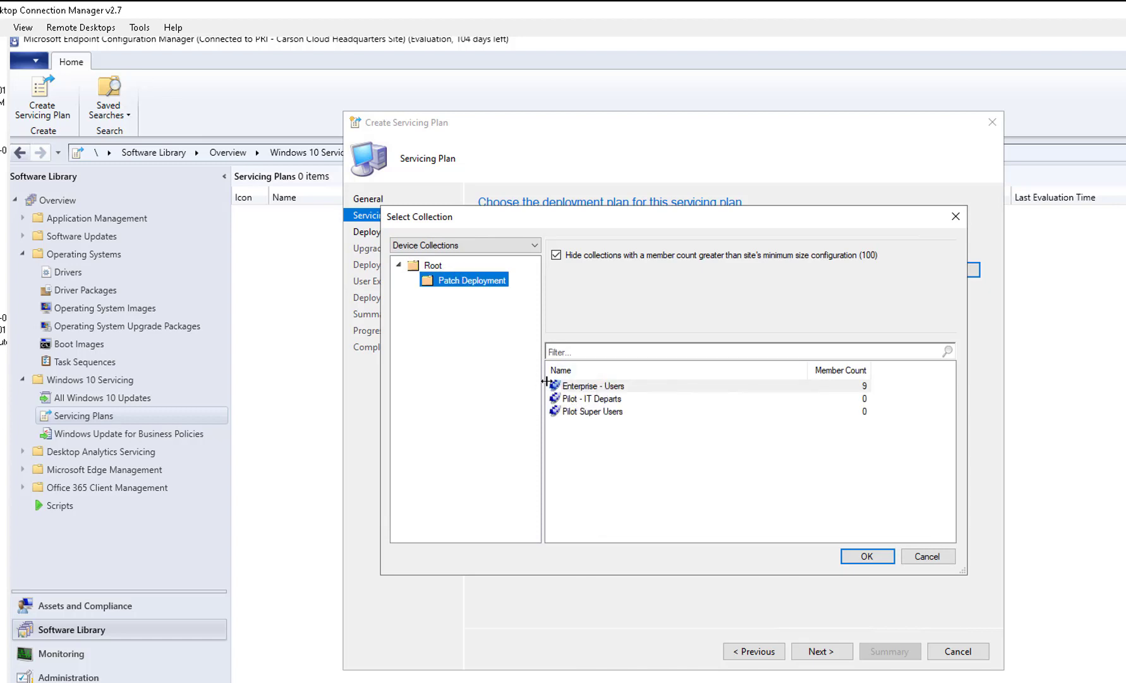
click(593, 401)
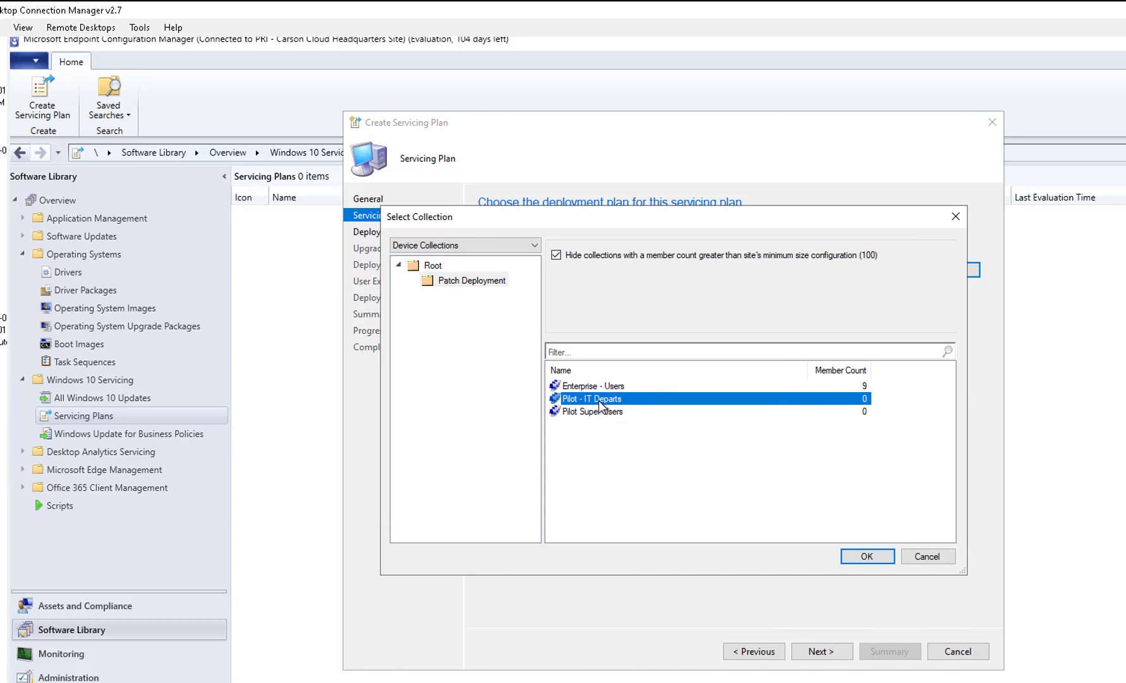
click(854, 560)
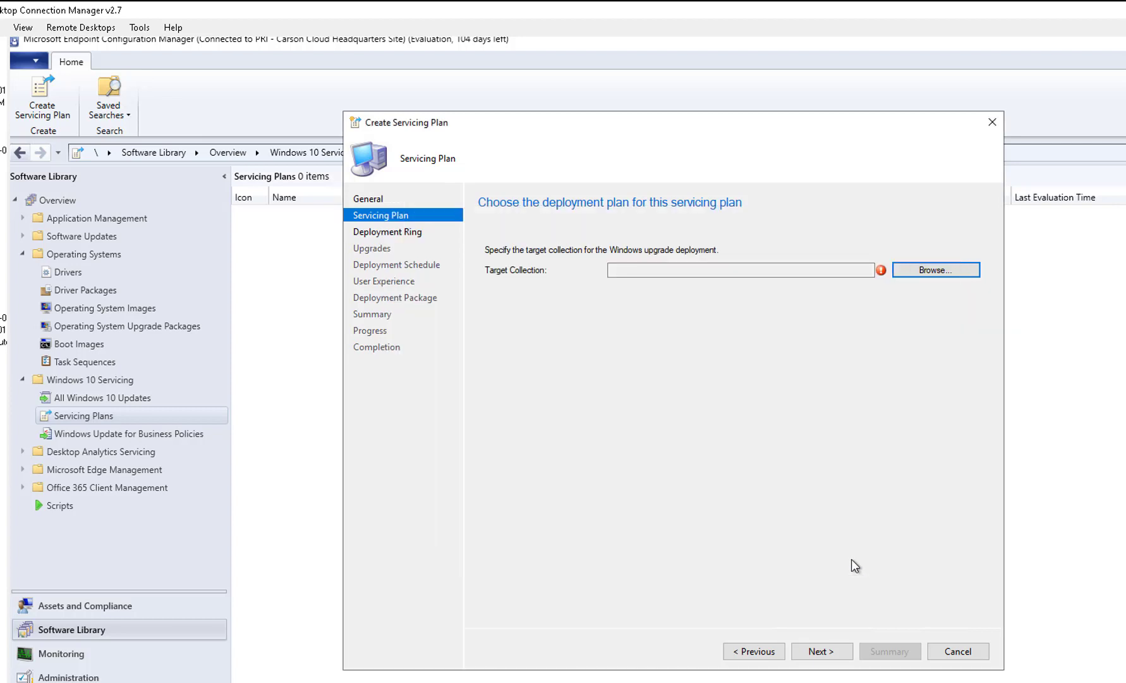
click(816, 651)
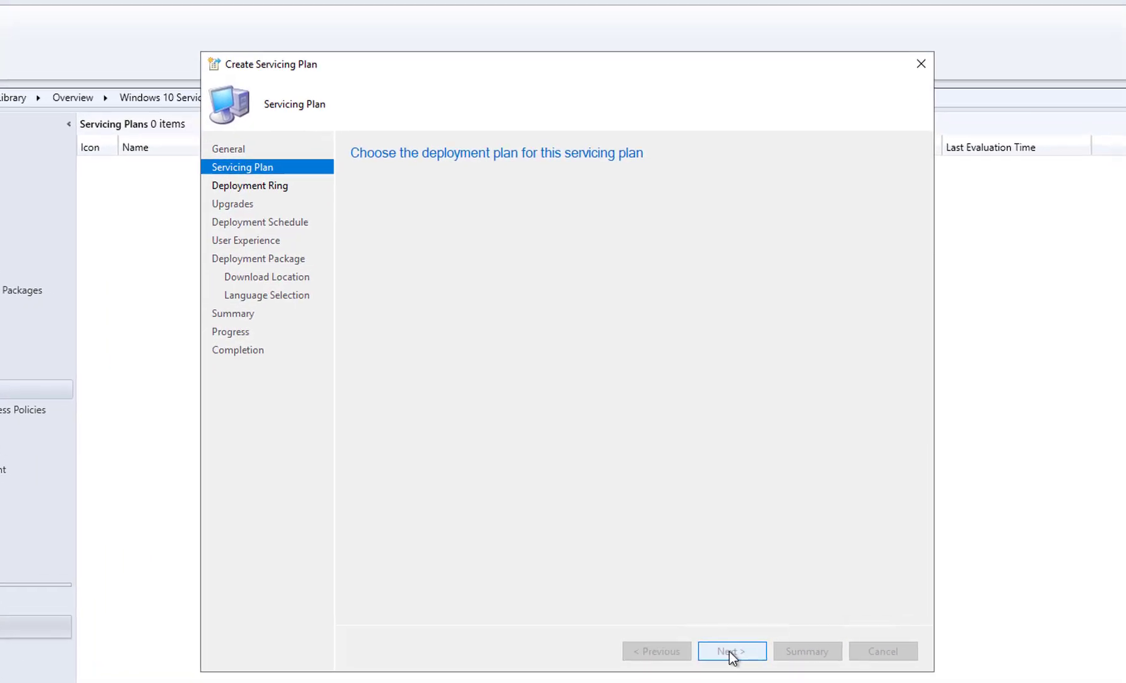
Keep the Semi-Annual Channel (Targeted) ring, set the wait before deploying new upgrades to 5 days, and continue to the upgrade criteria
click(419, 256)
click(417, 239)
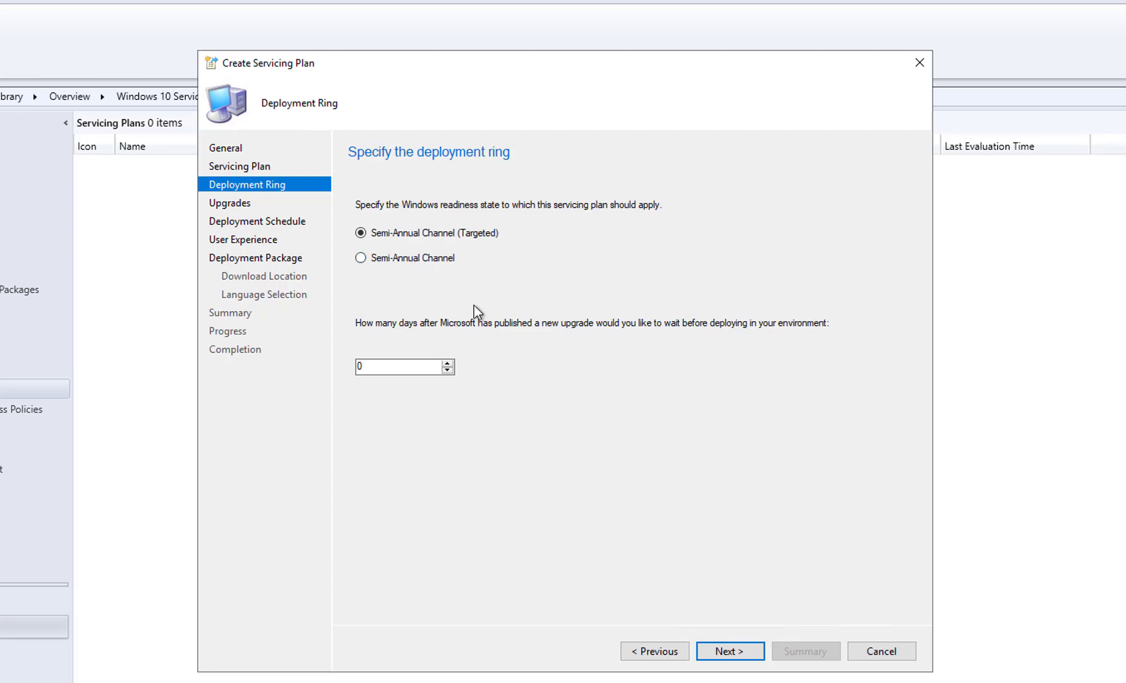
click(399, 368)
double_click(399, 364)
text(2)
double_click(400, 367)
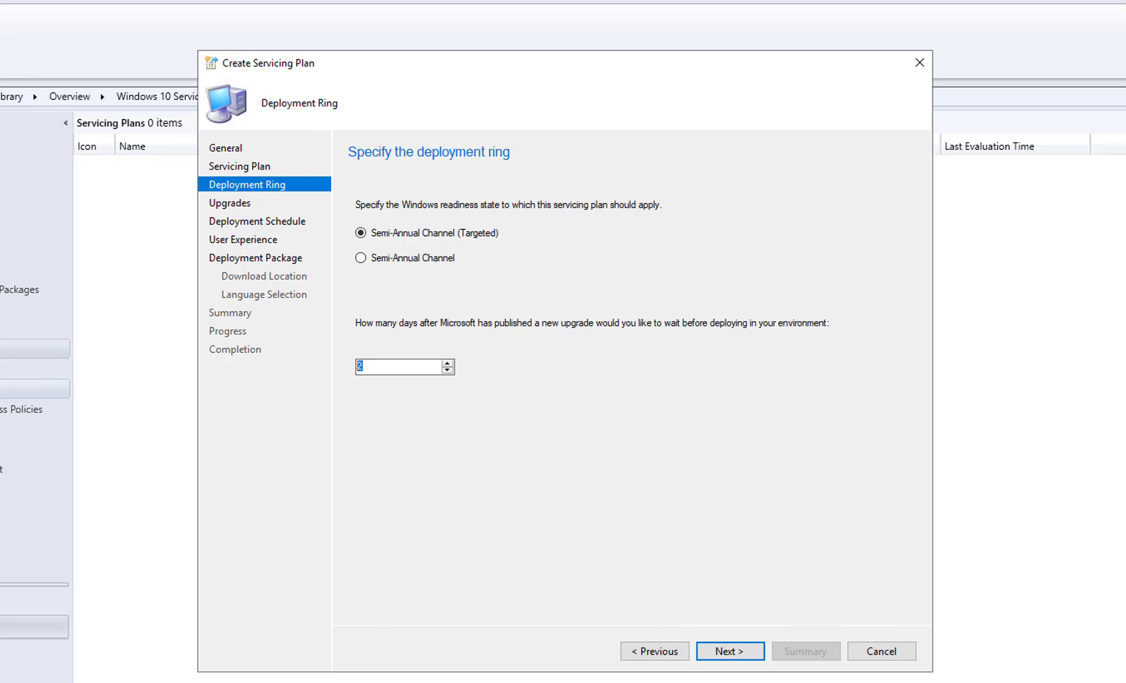
text(5)
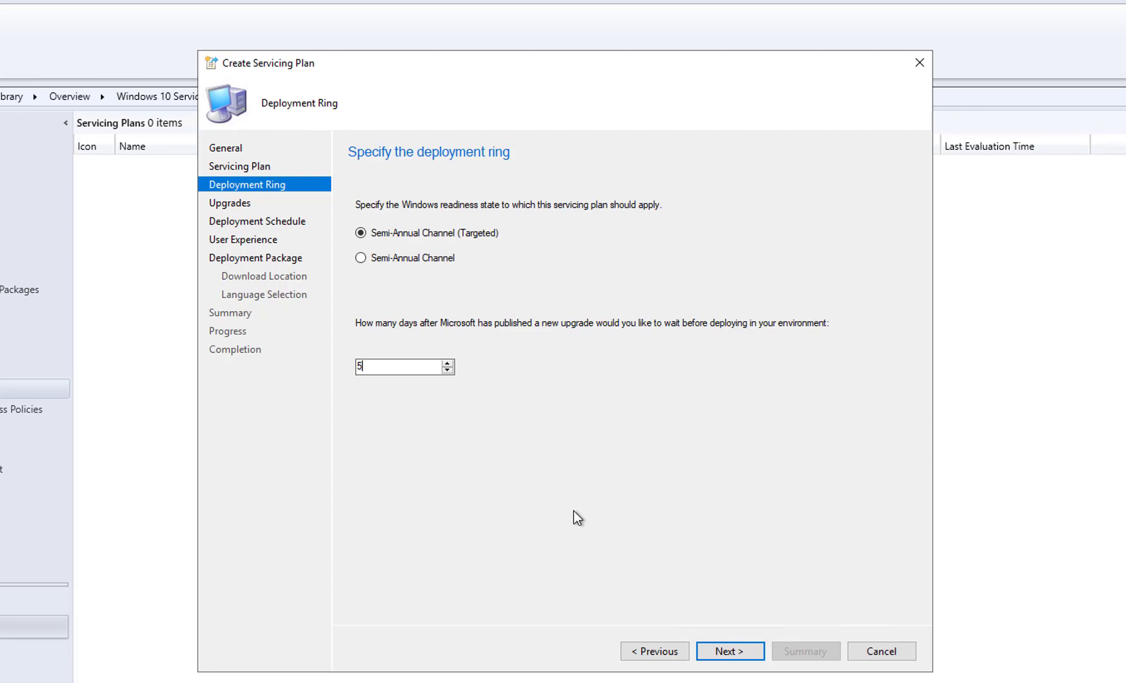
click(740, 649)
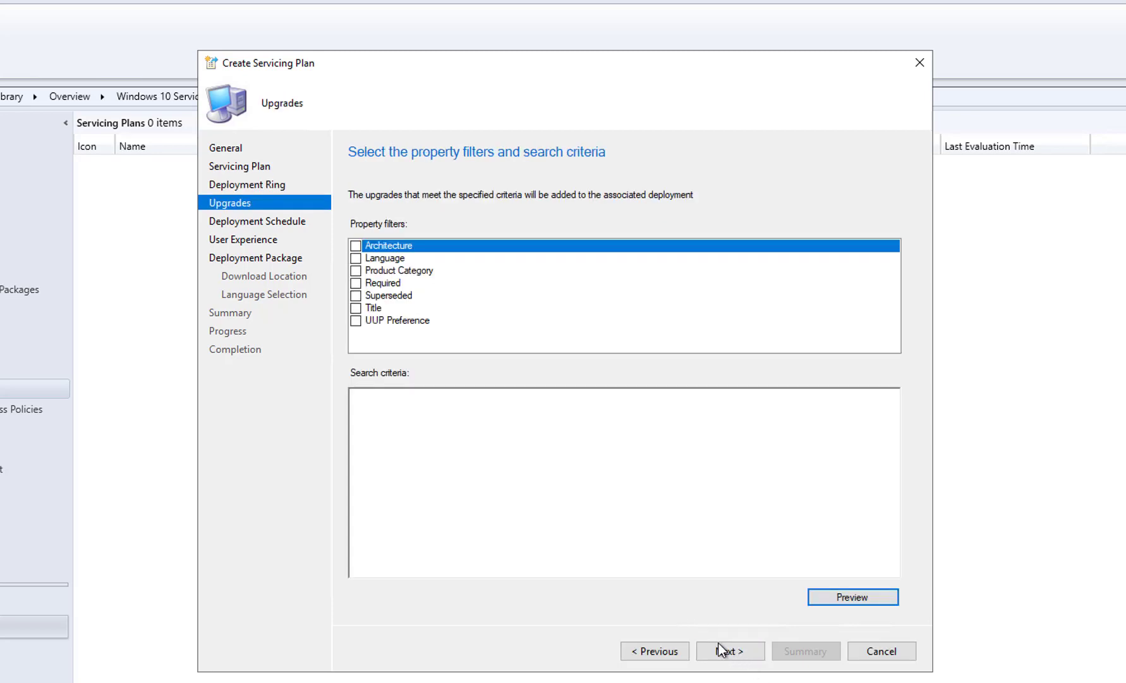
Add an Architecture property filter to the upgrade criteria that includes only x64
click(357, 246)
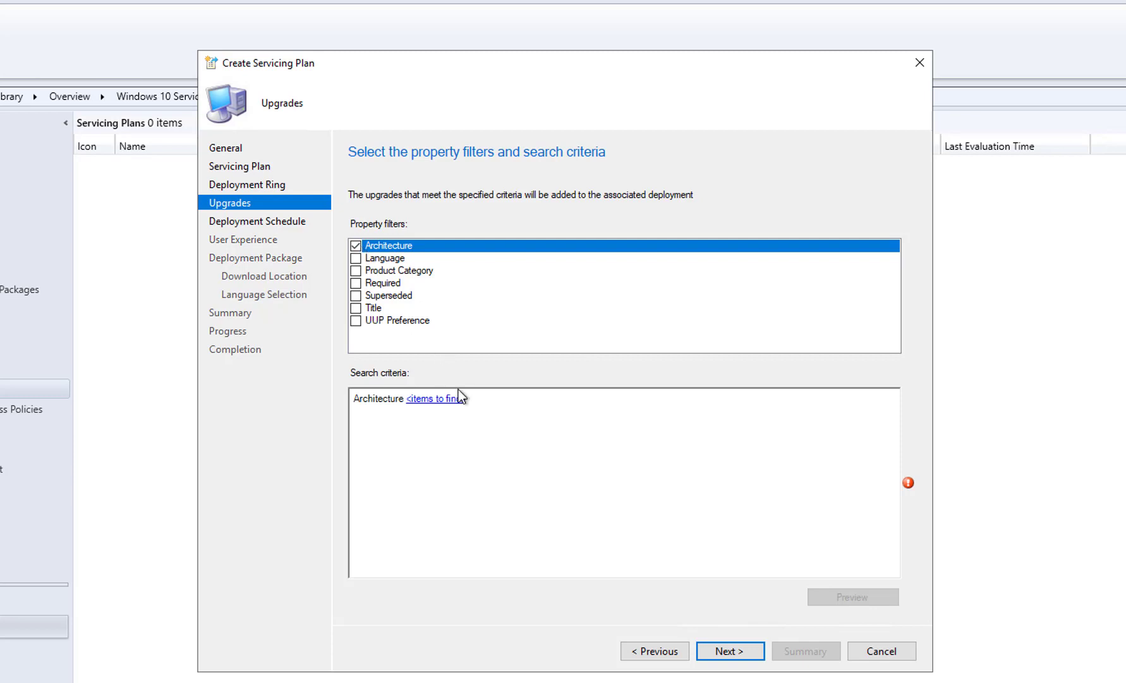
click(451, 402)
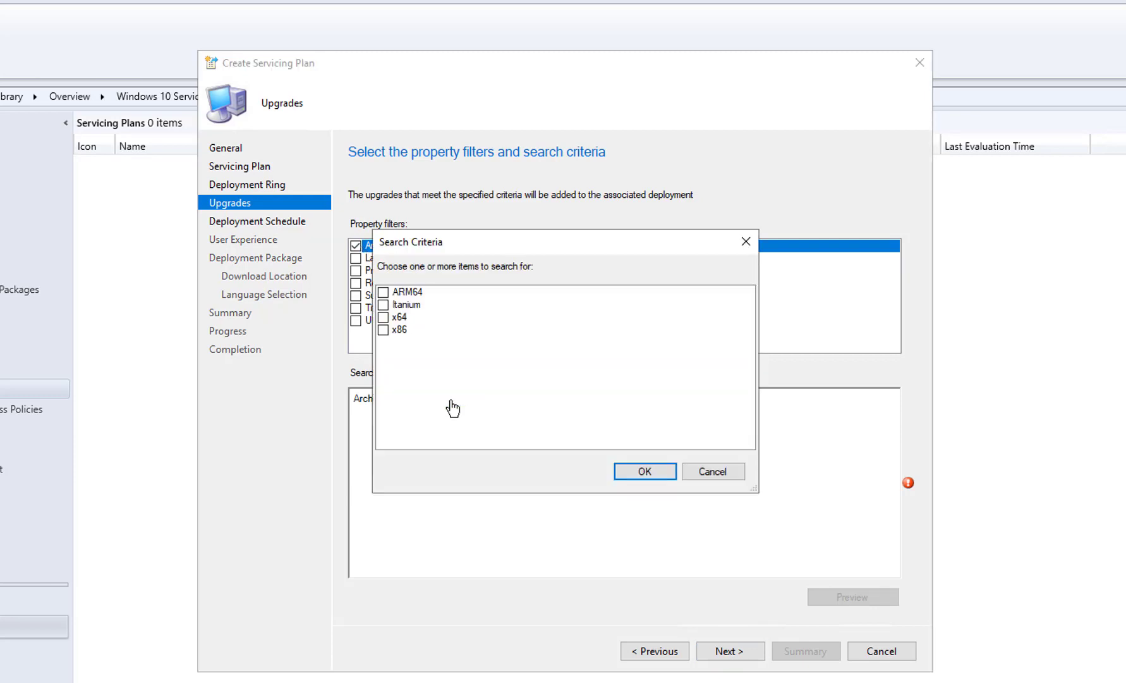
click(384, 318)
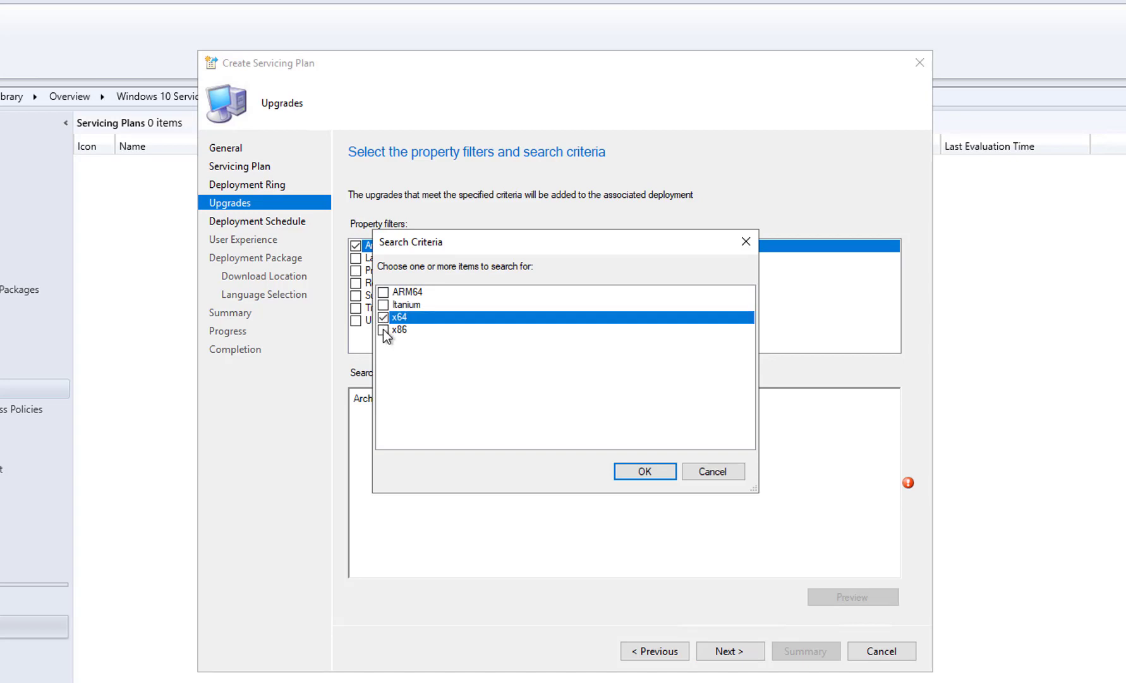
click(383, 329)
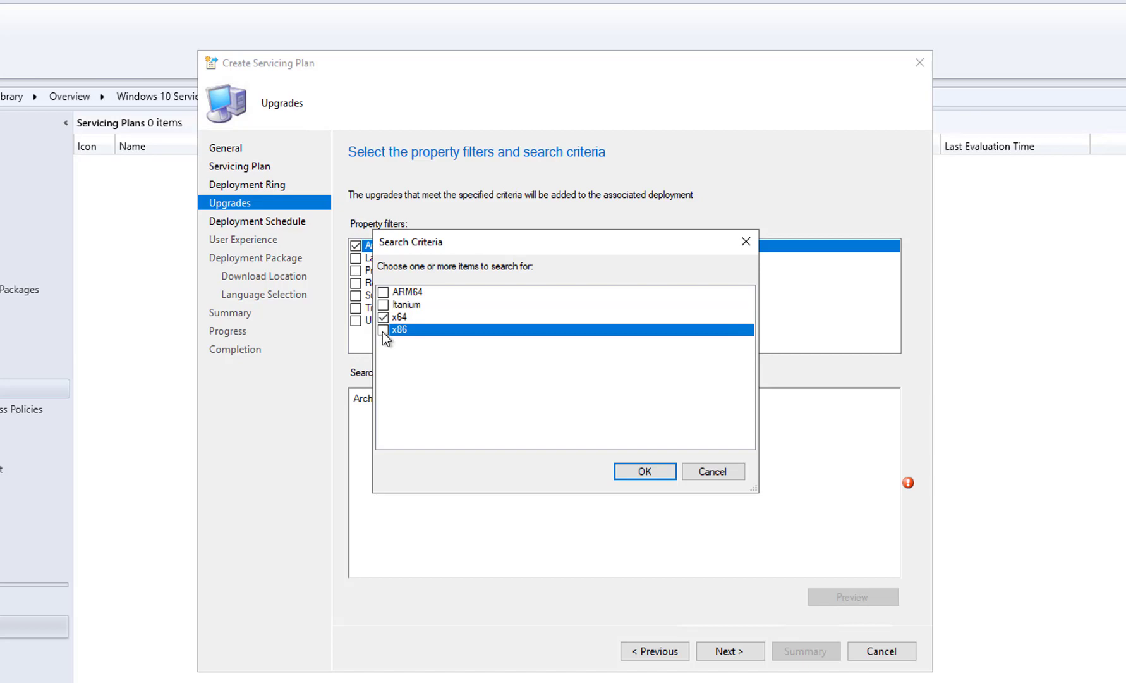
click(396, 320)
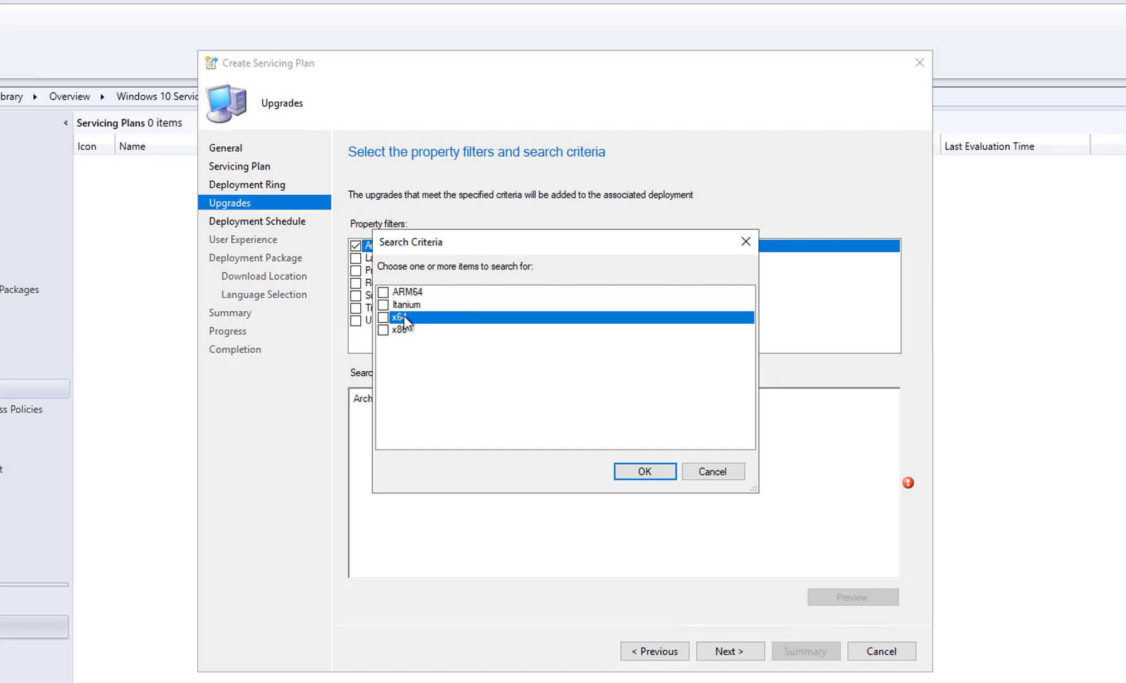
click(383, 317)
click(661, 473)
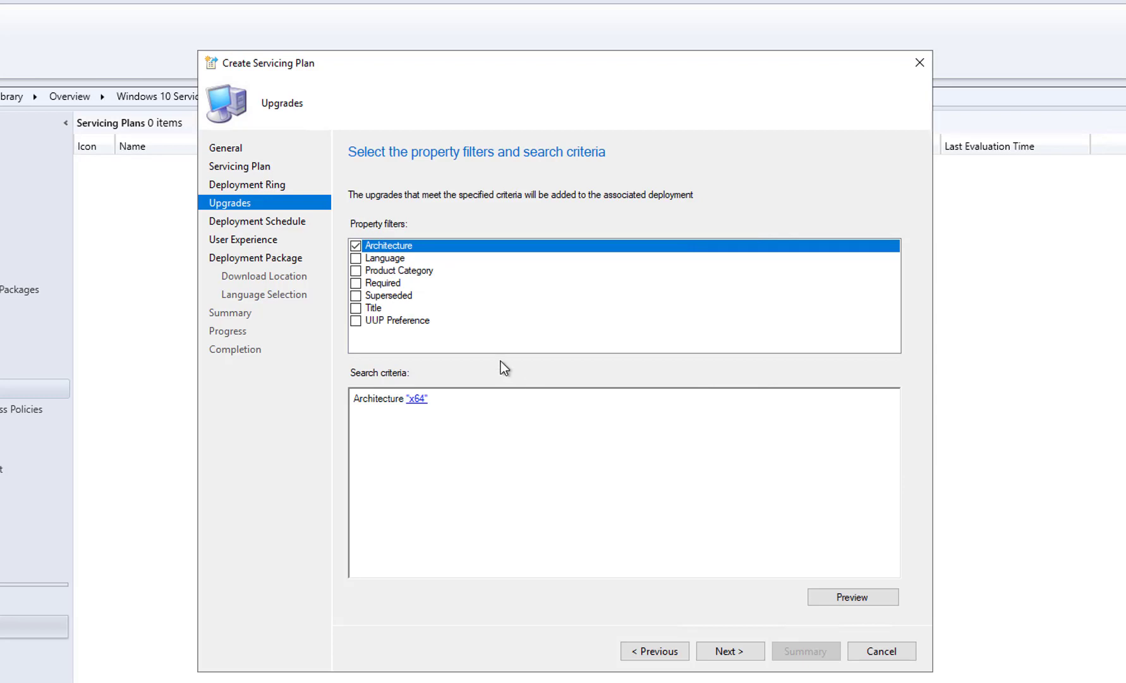
Add a Language property filter to the upgrade criteria that includes only English
click(356, 260)
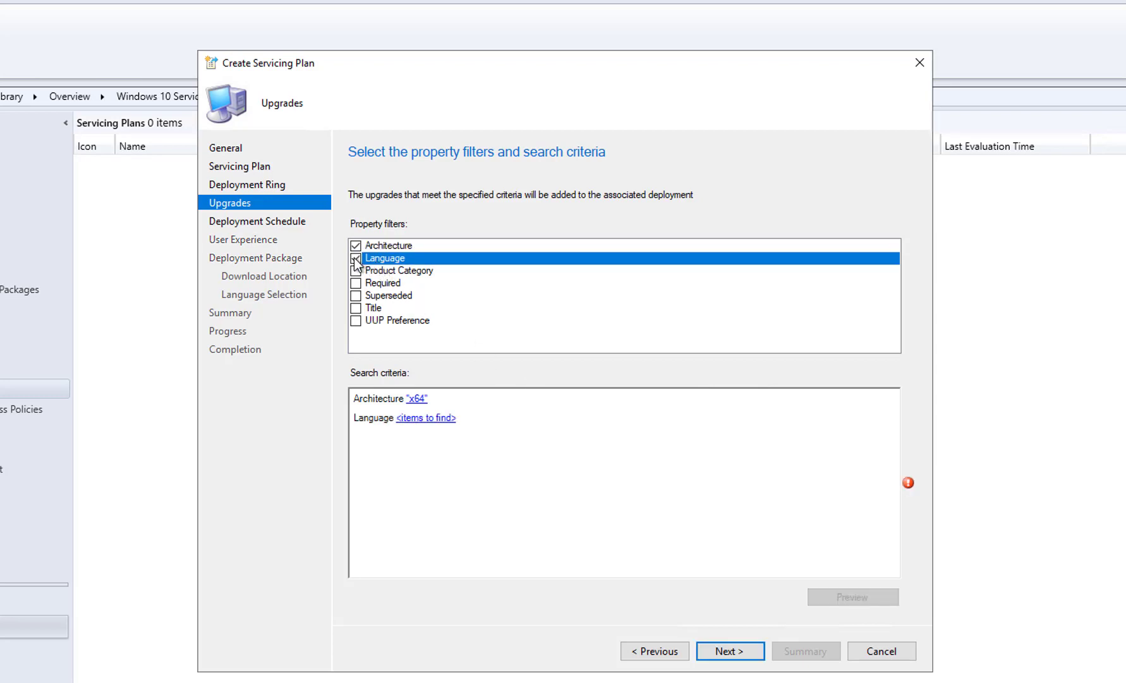
click(448, 419)
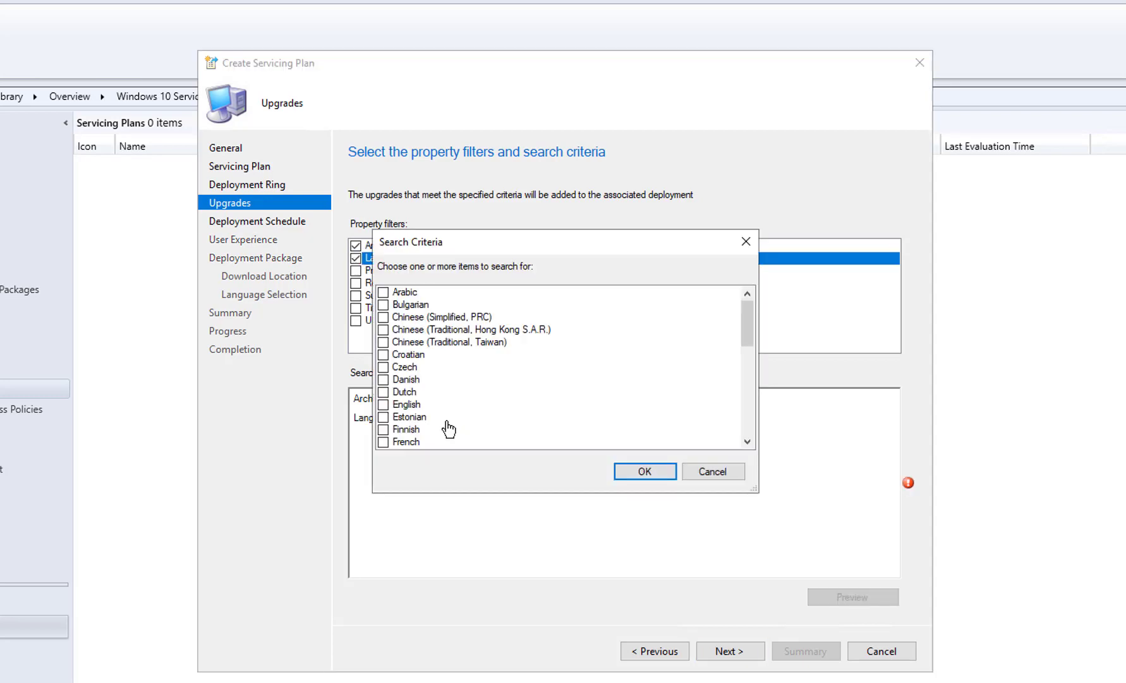
click(383, 404)
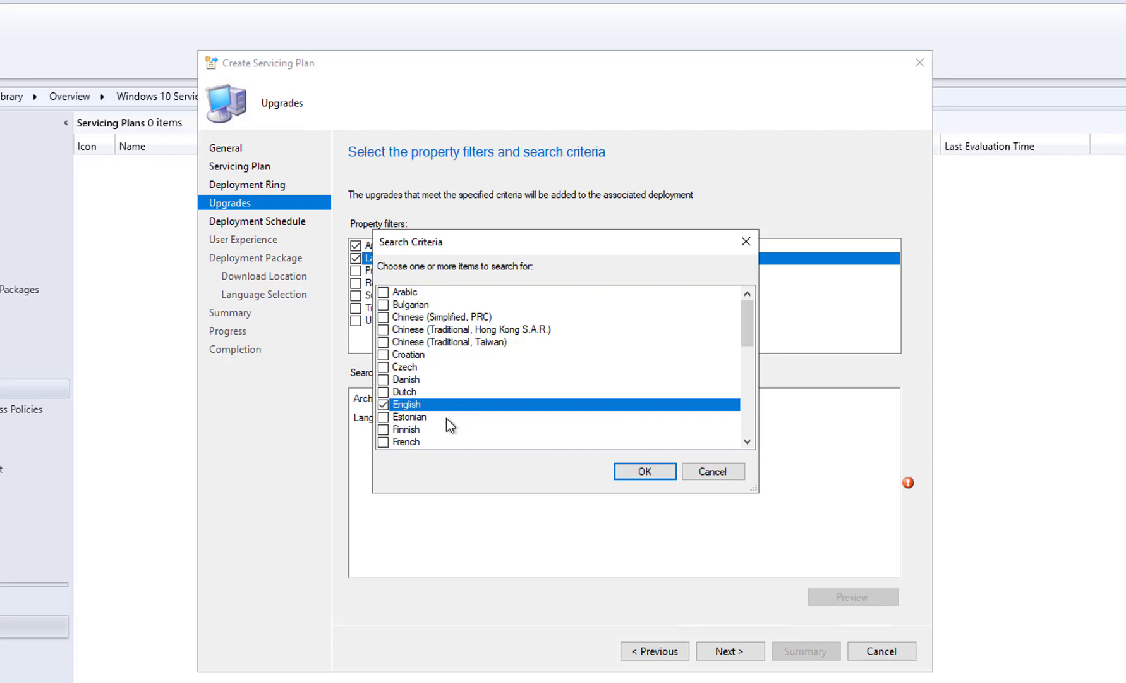
click(639, 476)
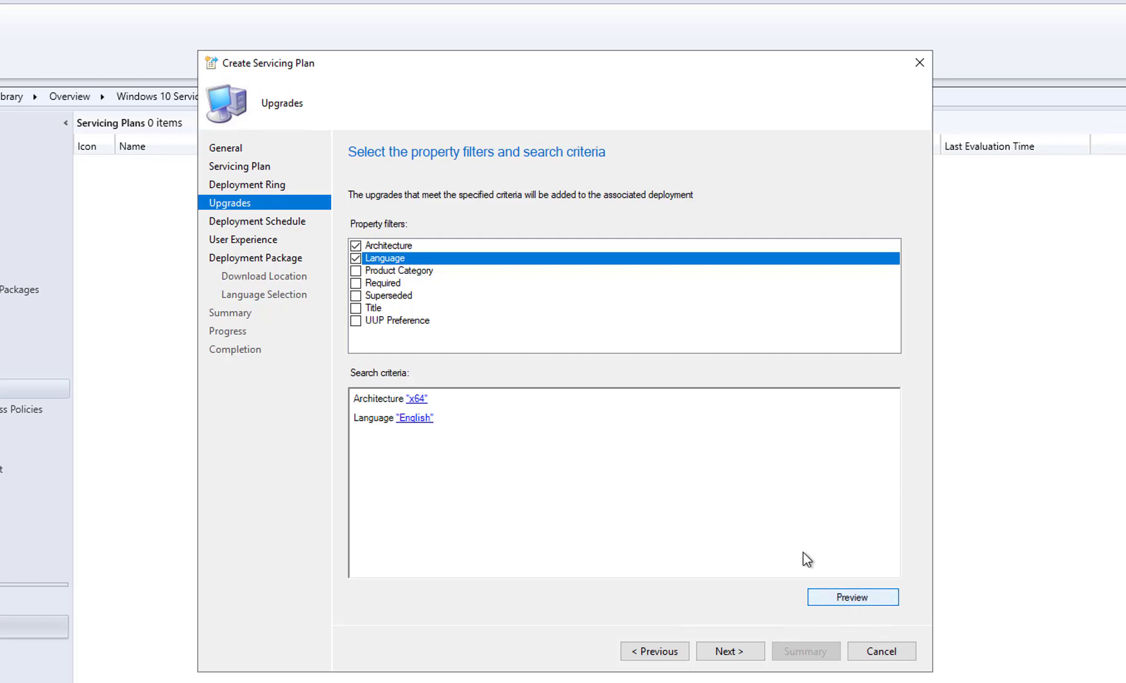
Preview the updates matching the x64 and English filters, widen the title column to read them, and close the preview
click(857, 599)
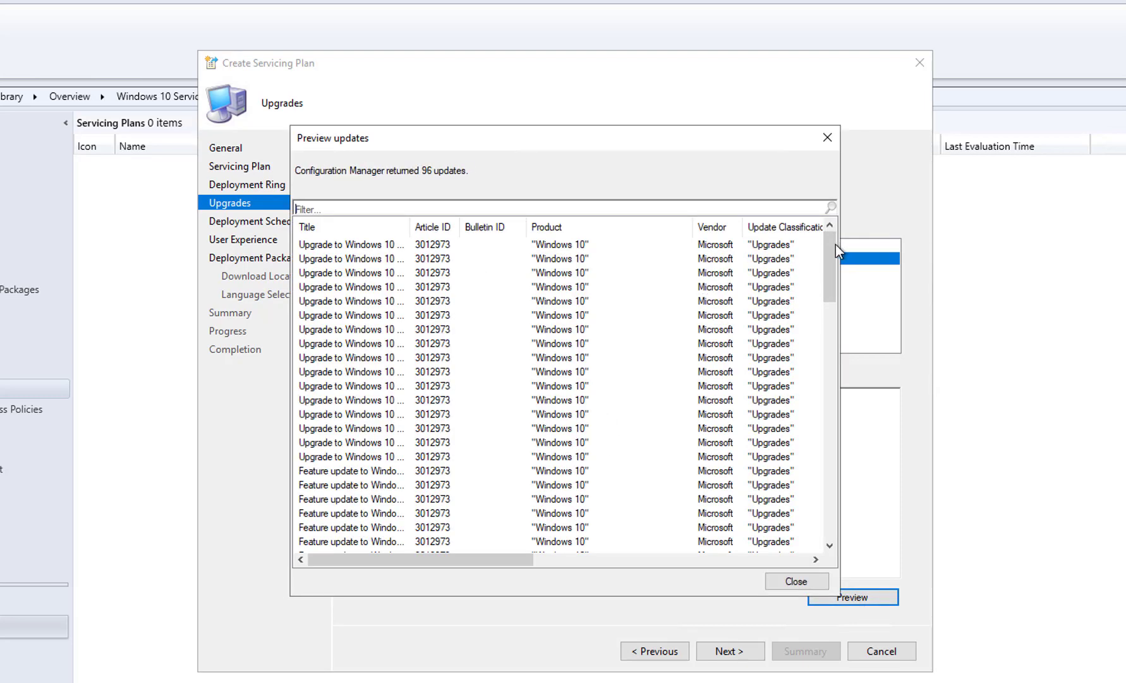
drag(837, 245, 839, 330)
drag(468, 138, 597, 176)
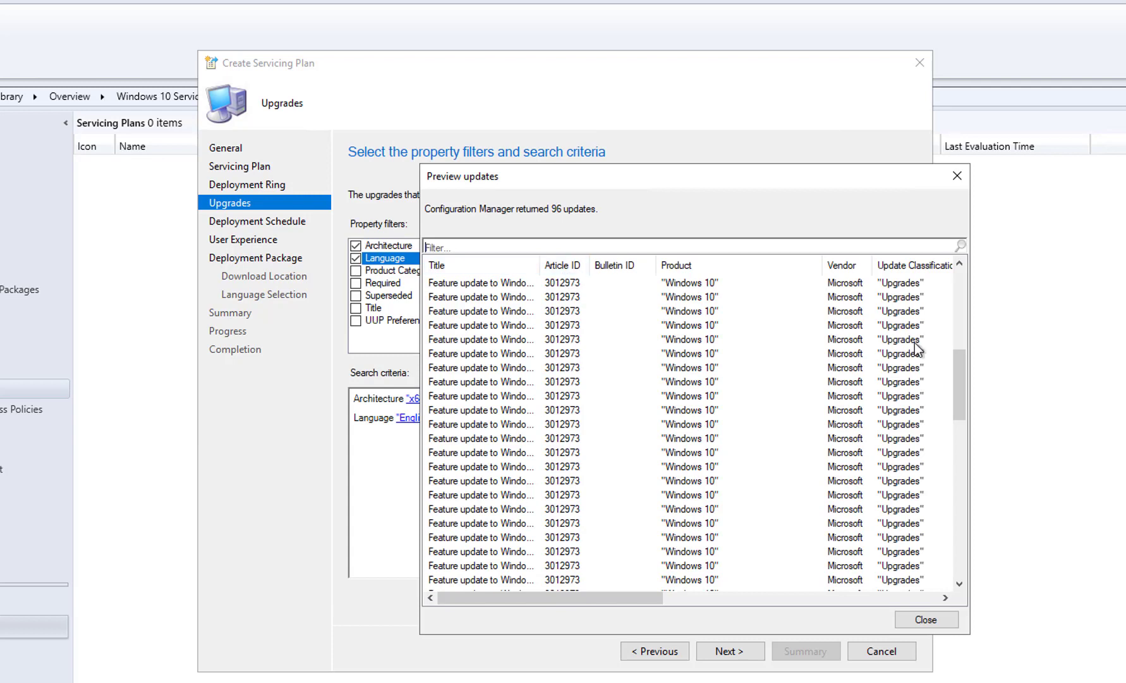
drag(959, 357, 946, 265)
drag(540, 265, 563, 269)
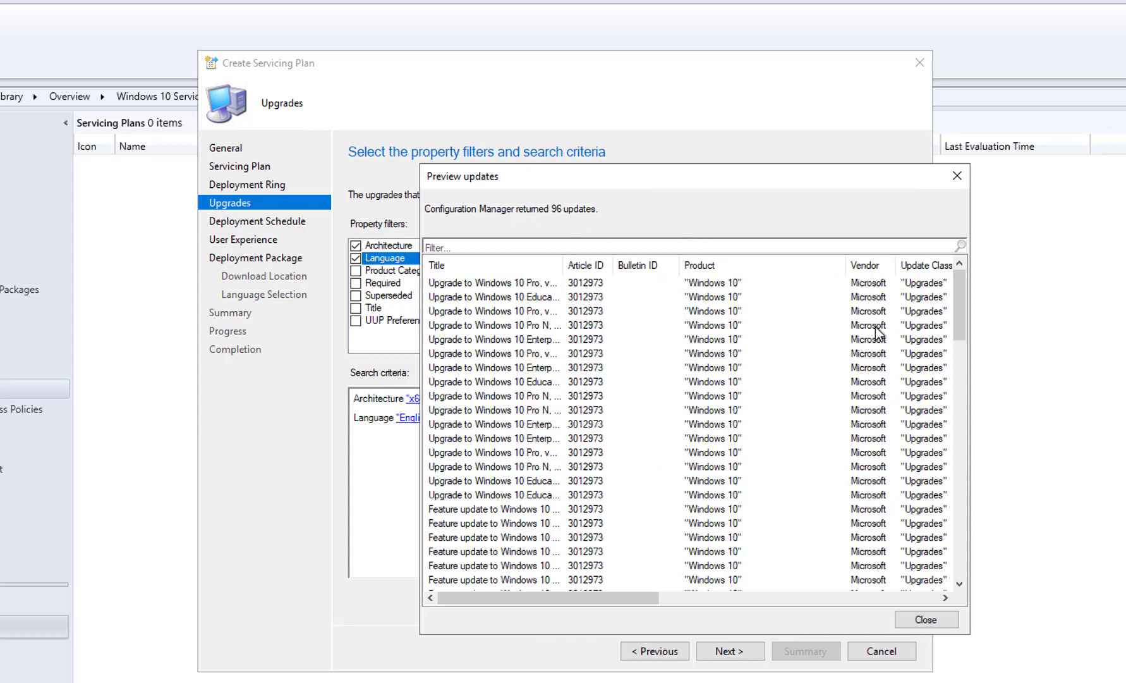
drag(951, 293, 964, 547)
click(947, 620)
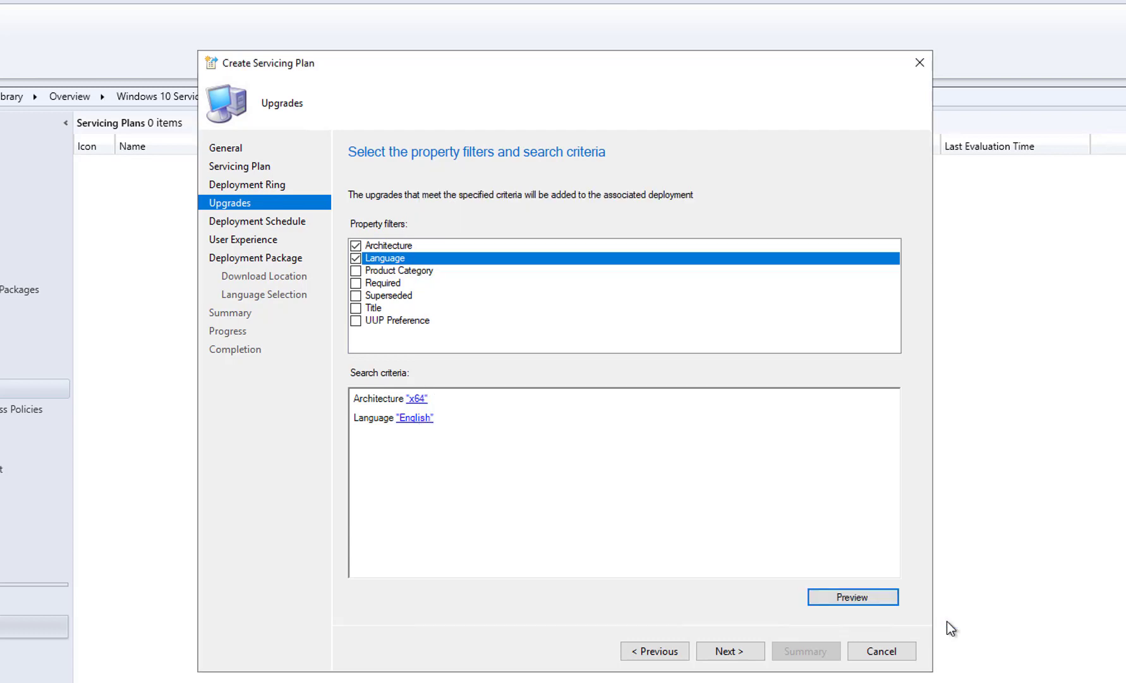
Add a Product Category property filter to the upgrade criteria that includes only Windows 10, version 1903 and later
click(355, 270)
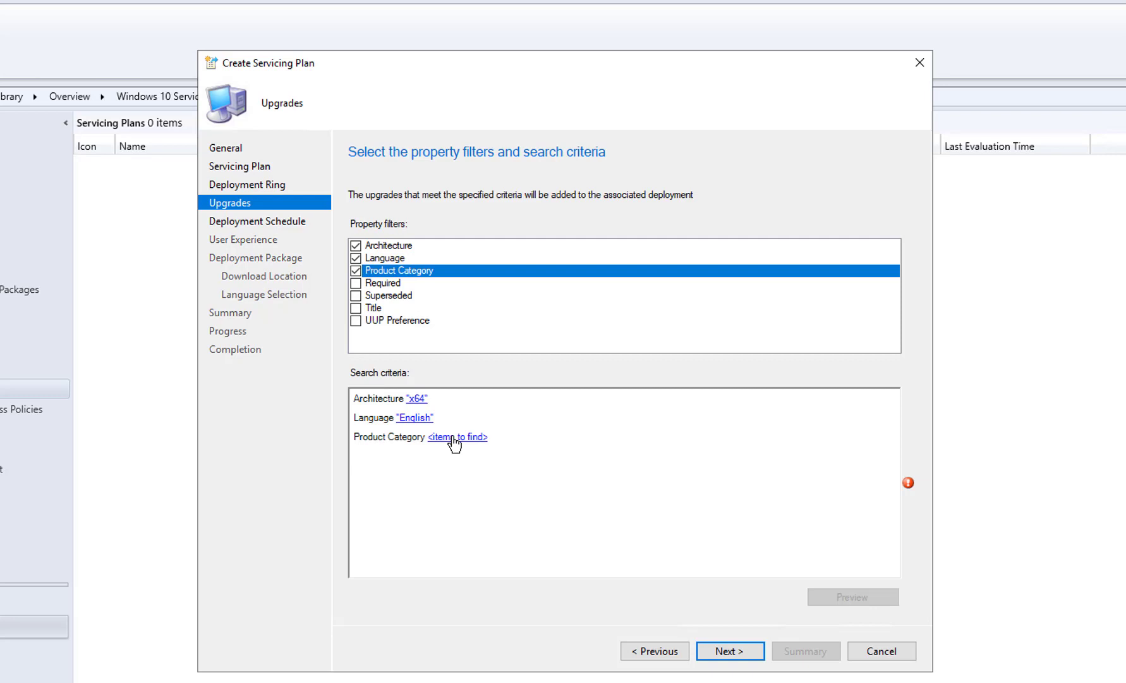
click(454, 438)
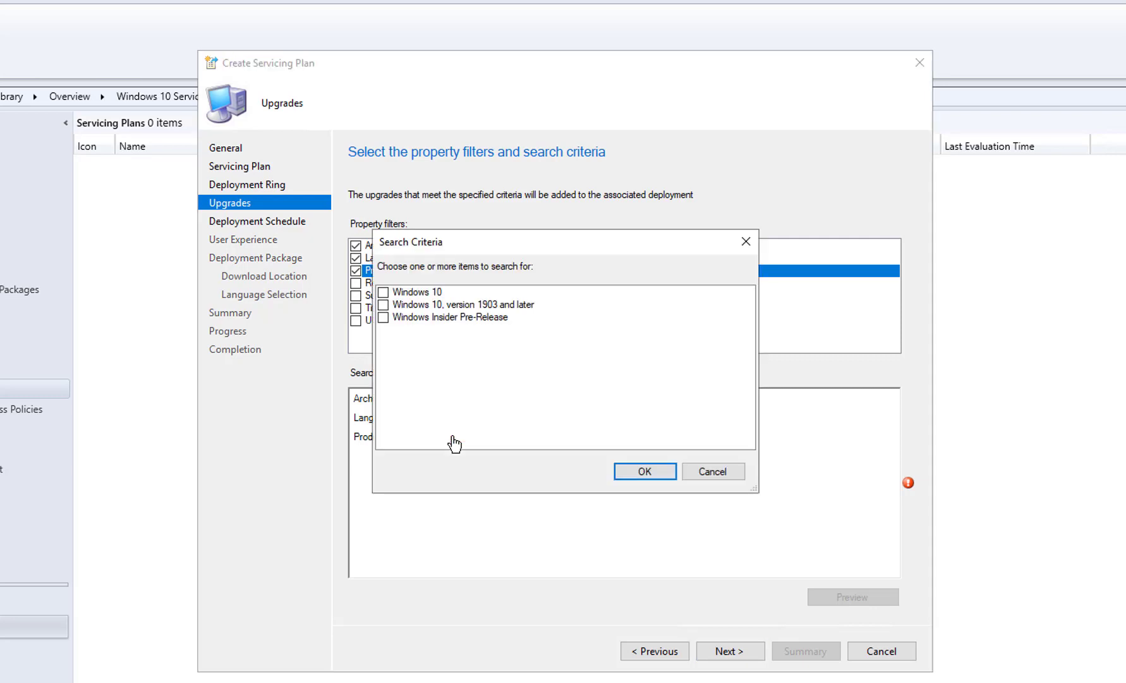
click(383, 306)
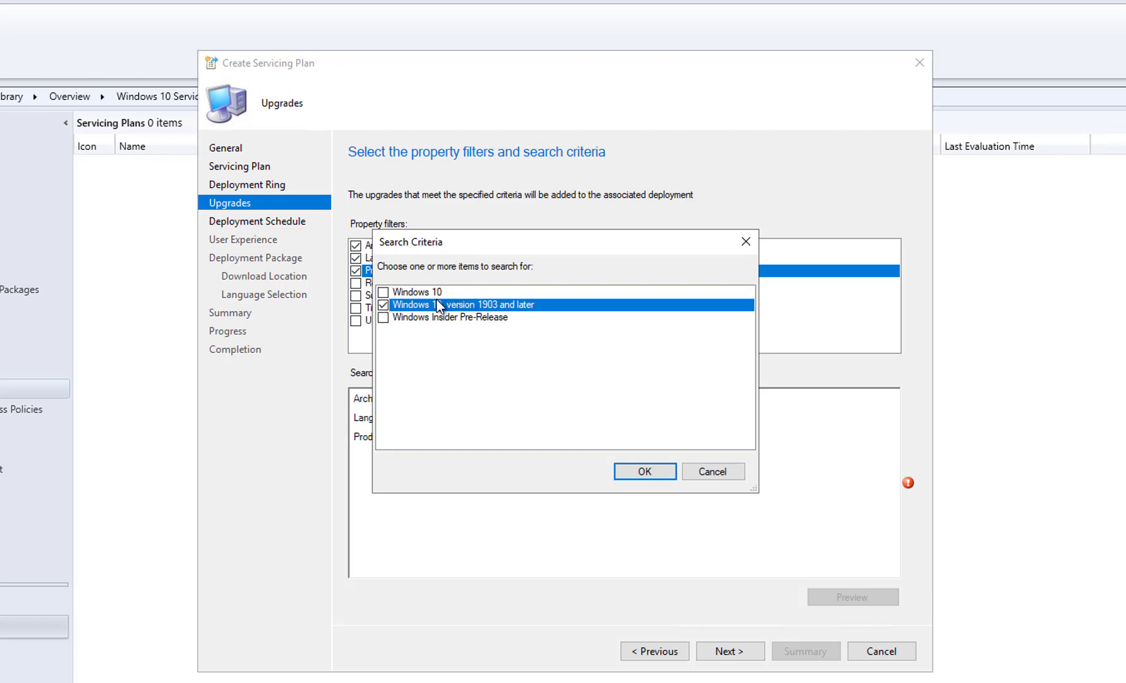
click(383, 293)
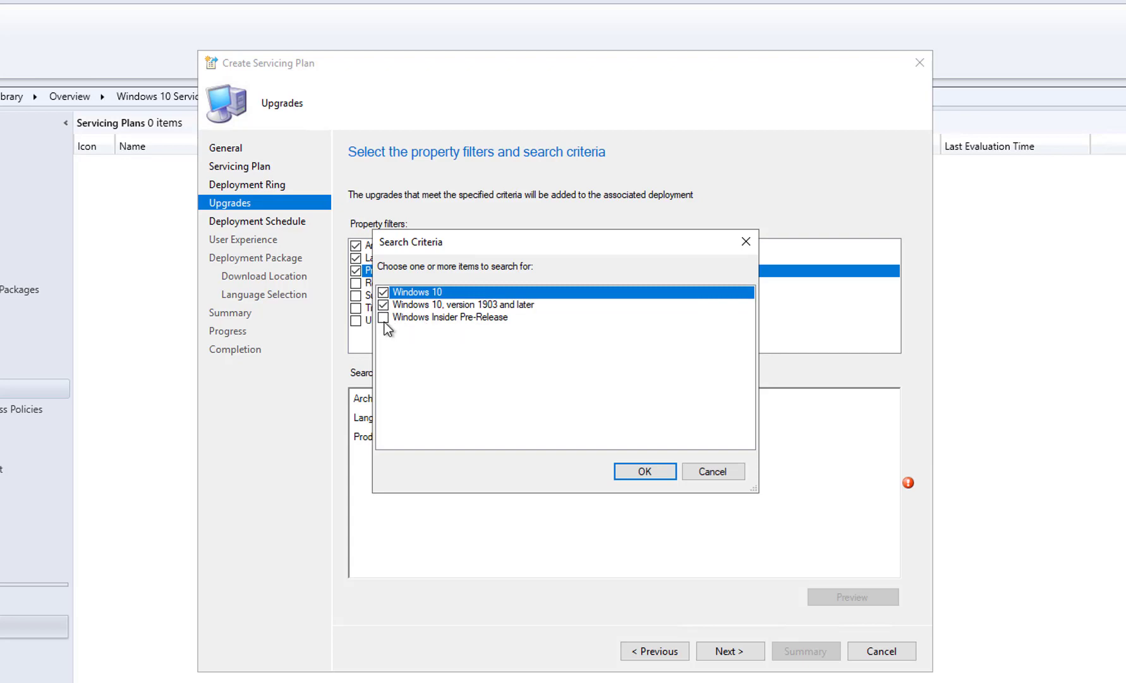
click(384, 317)
click(384, 318)
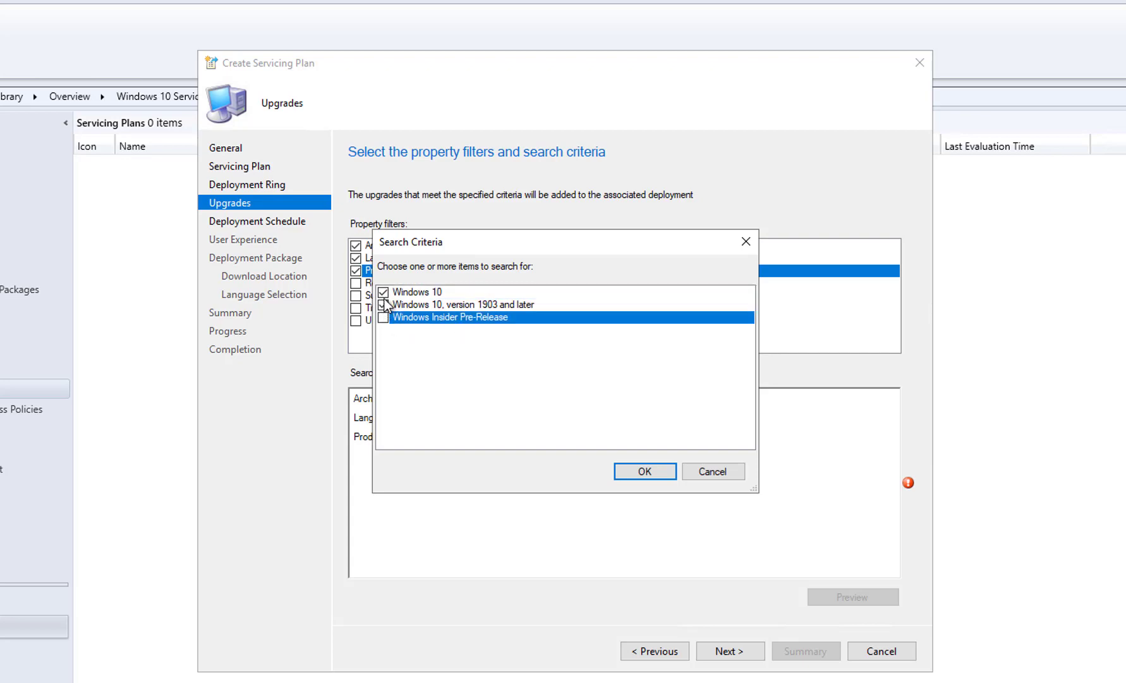
click(383, 293)
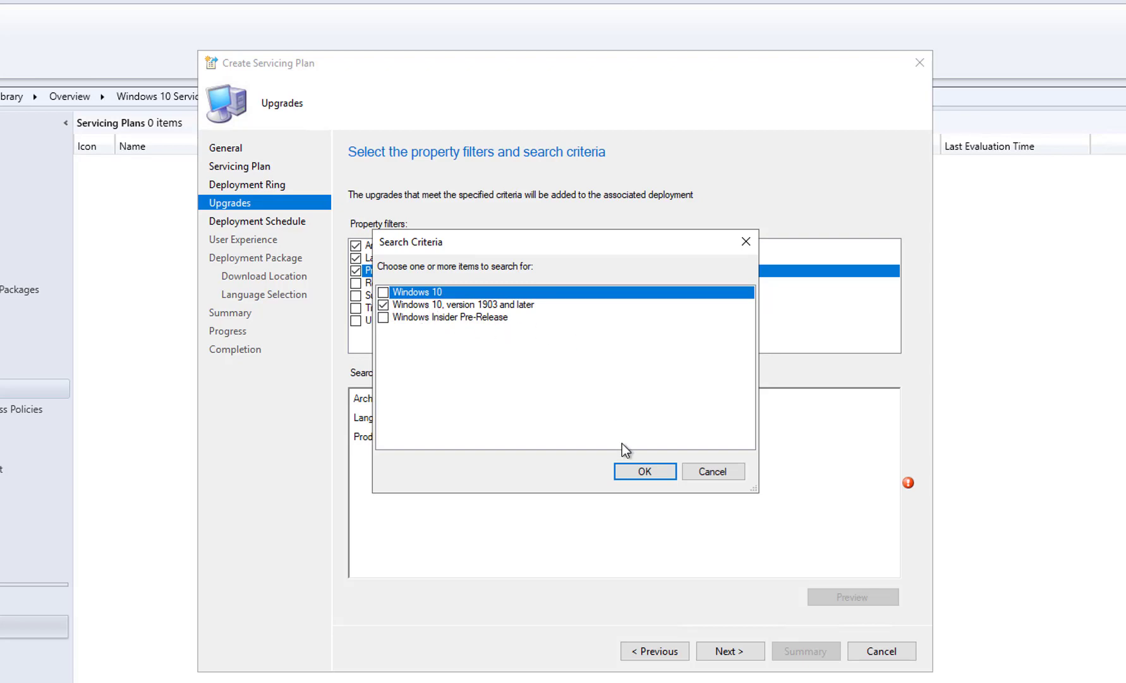
click(645, 473)
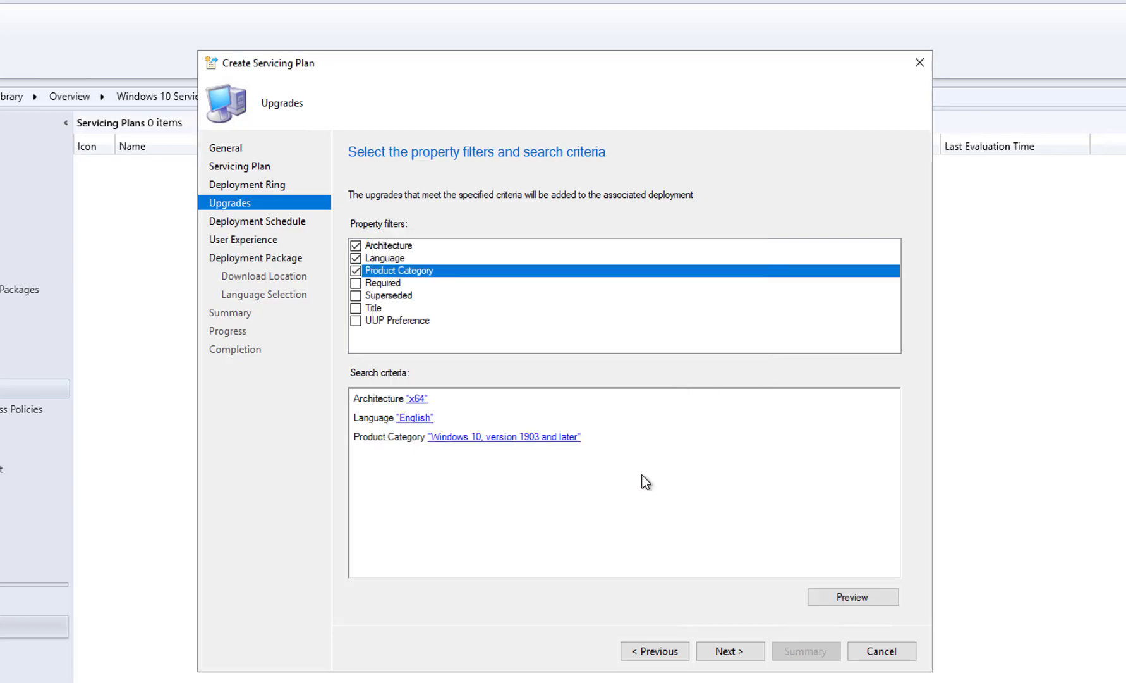
Preview the updates matching the architecture, language and product category filters, fit the title column to its text, and close the preview
click(848, 598)
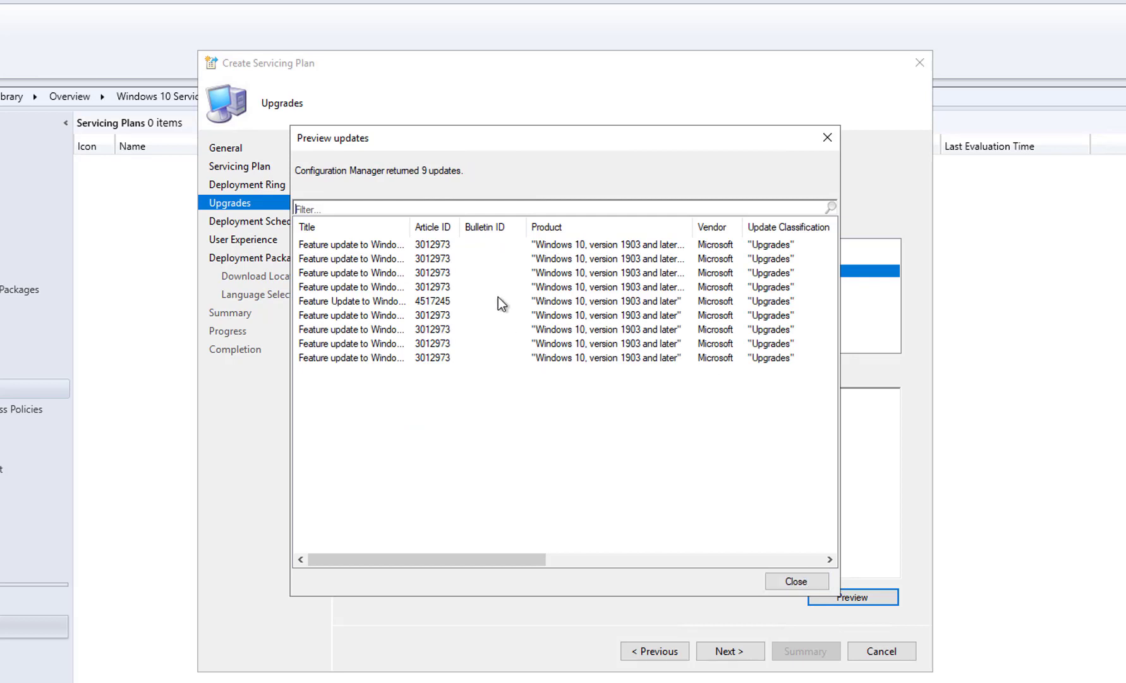
double_click(409, 226)
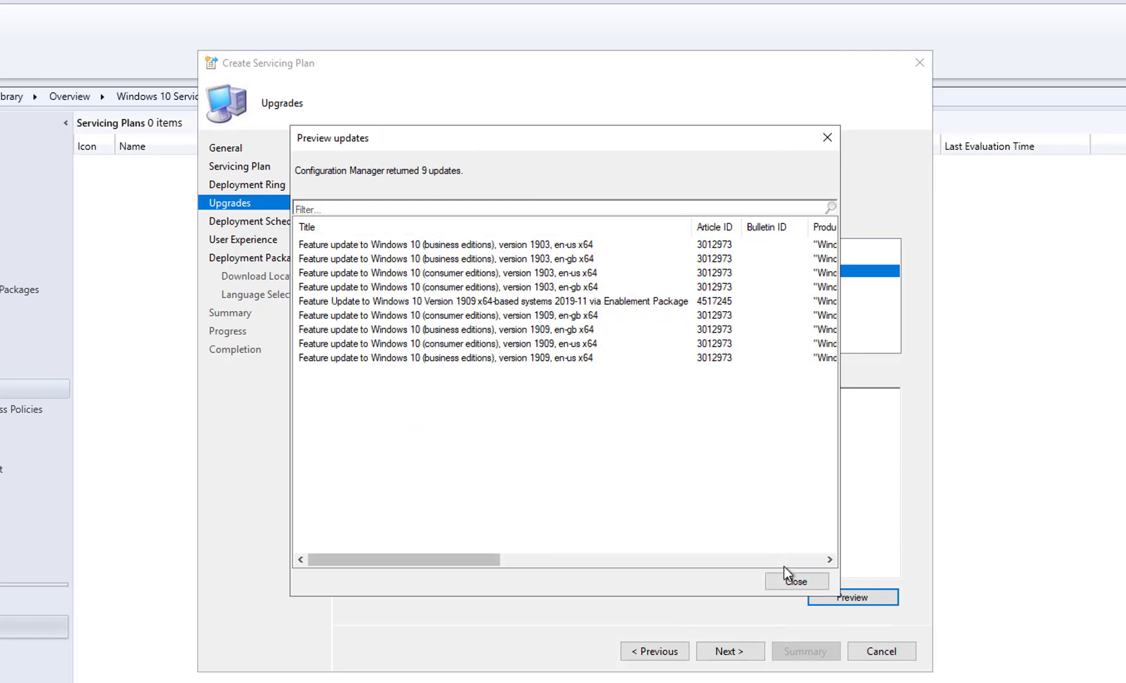
click(788, 582)
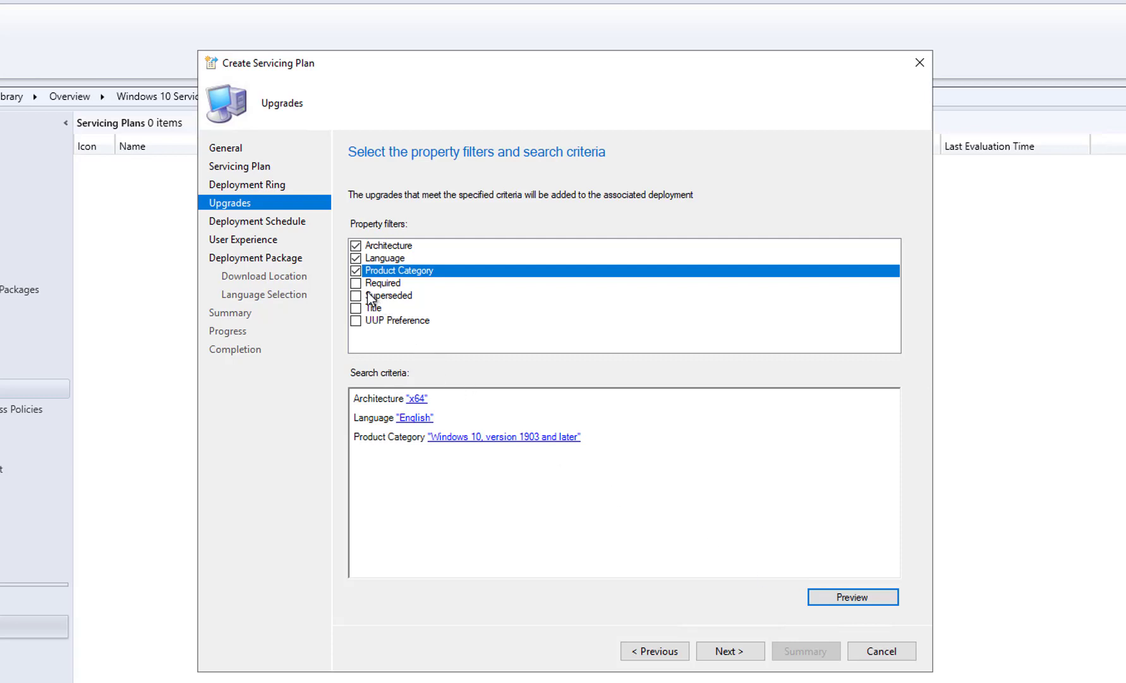
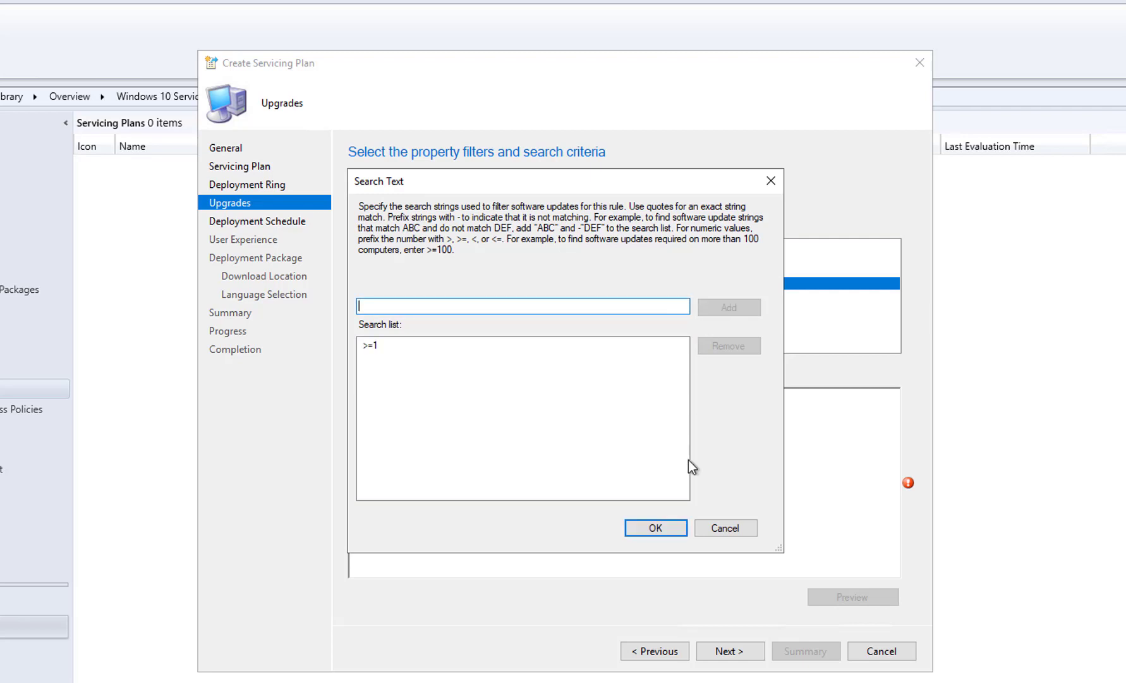
click(377, 344)
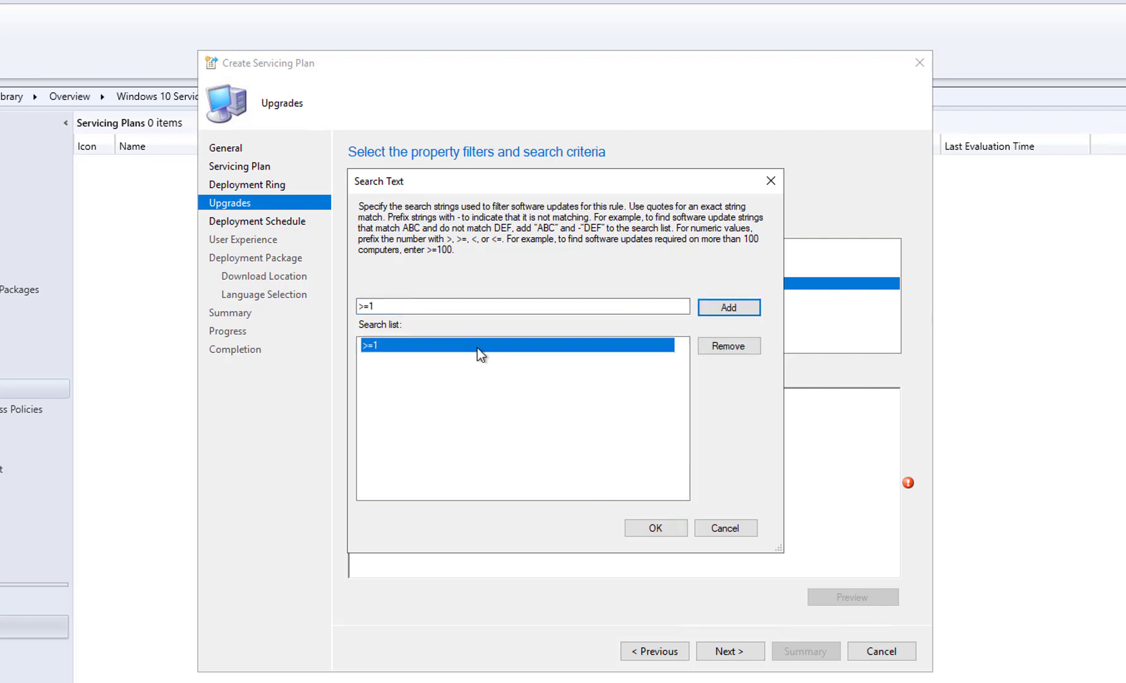
click(392, 306)
key(BackSpace)
text(2)
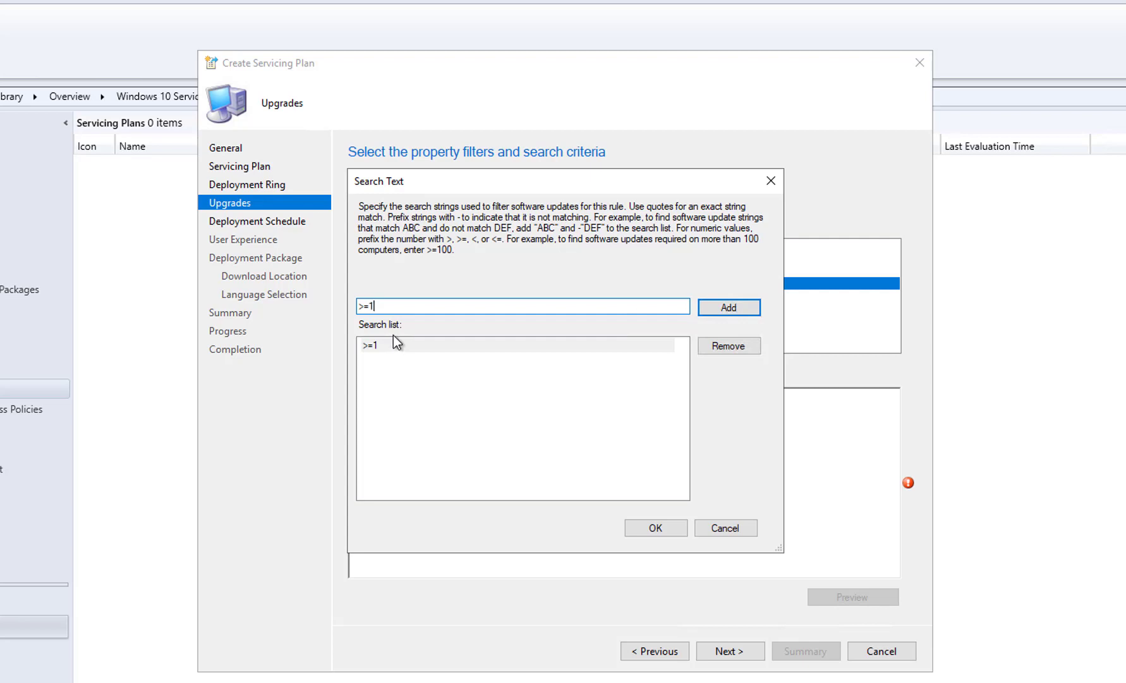
click(727, 529)
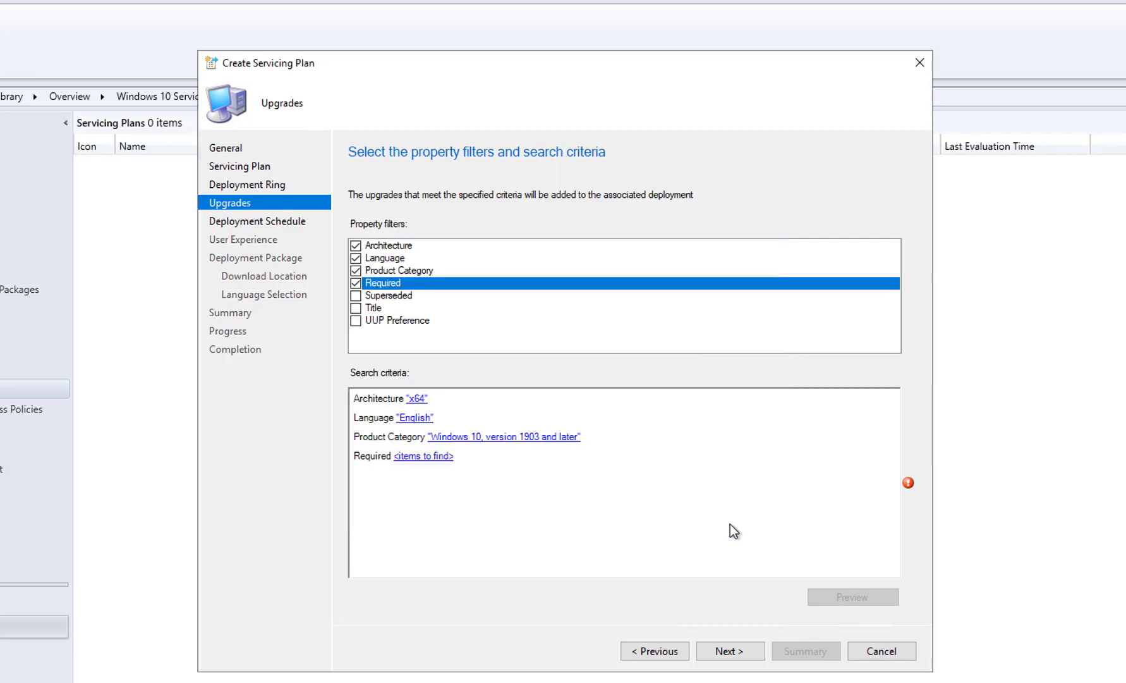
Set the search criterion of the Required property filter to >=1
click(428, 460)
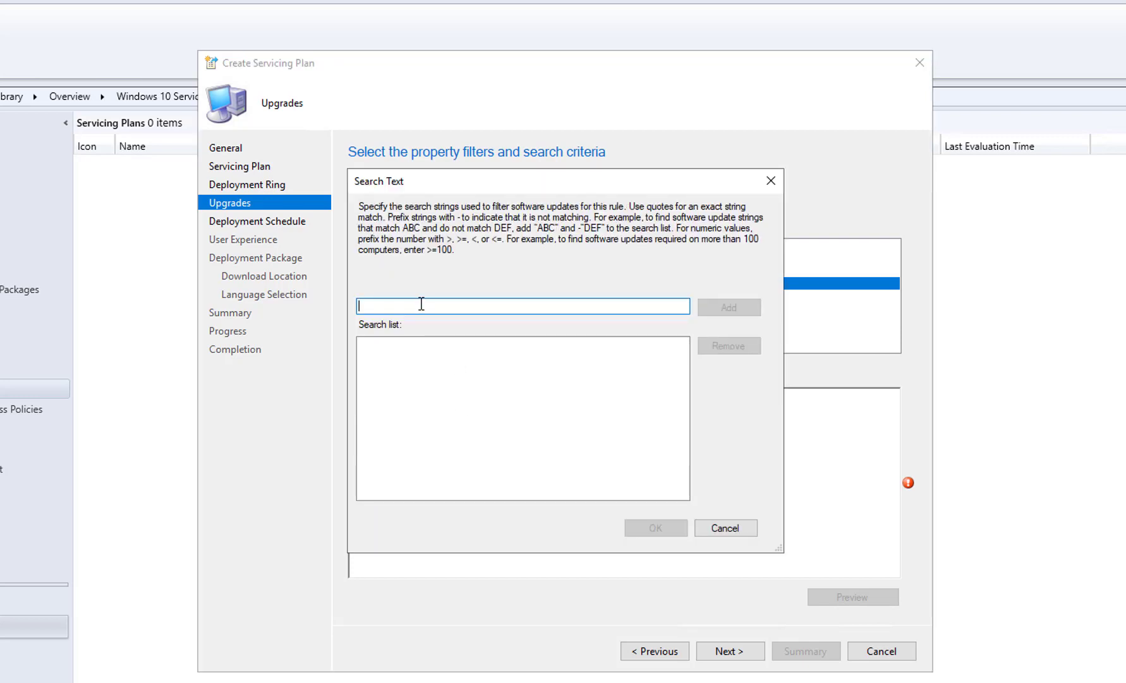
text(>=)
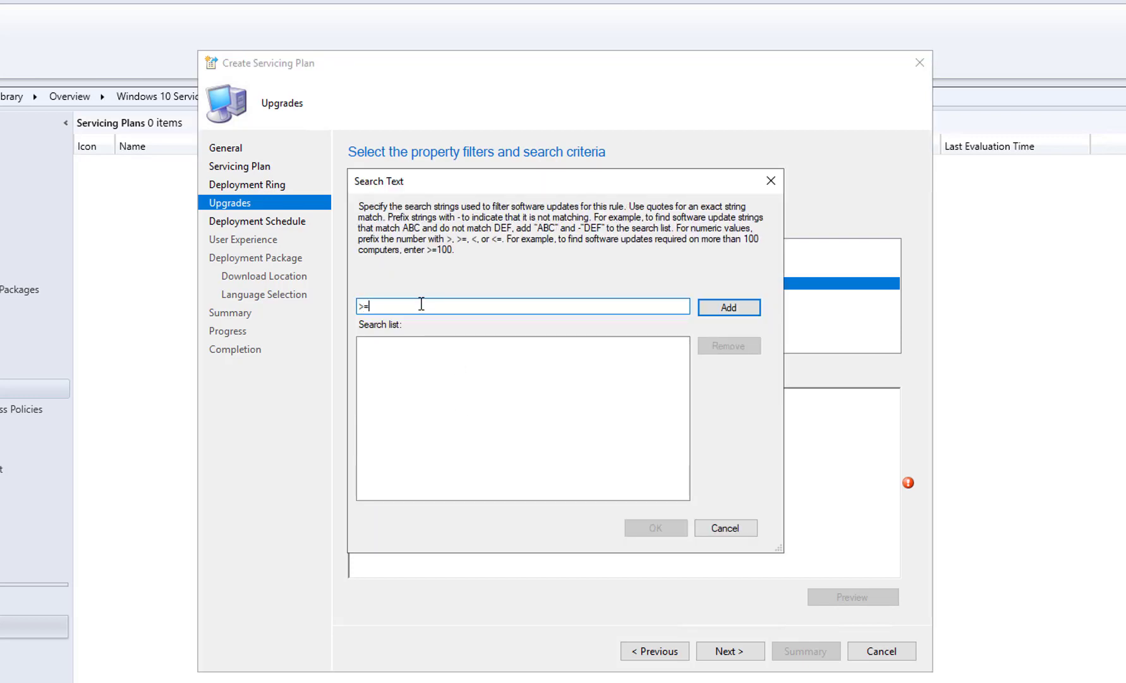
text(1)
click(727, 307)
click(651, 528)
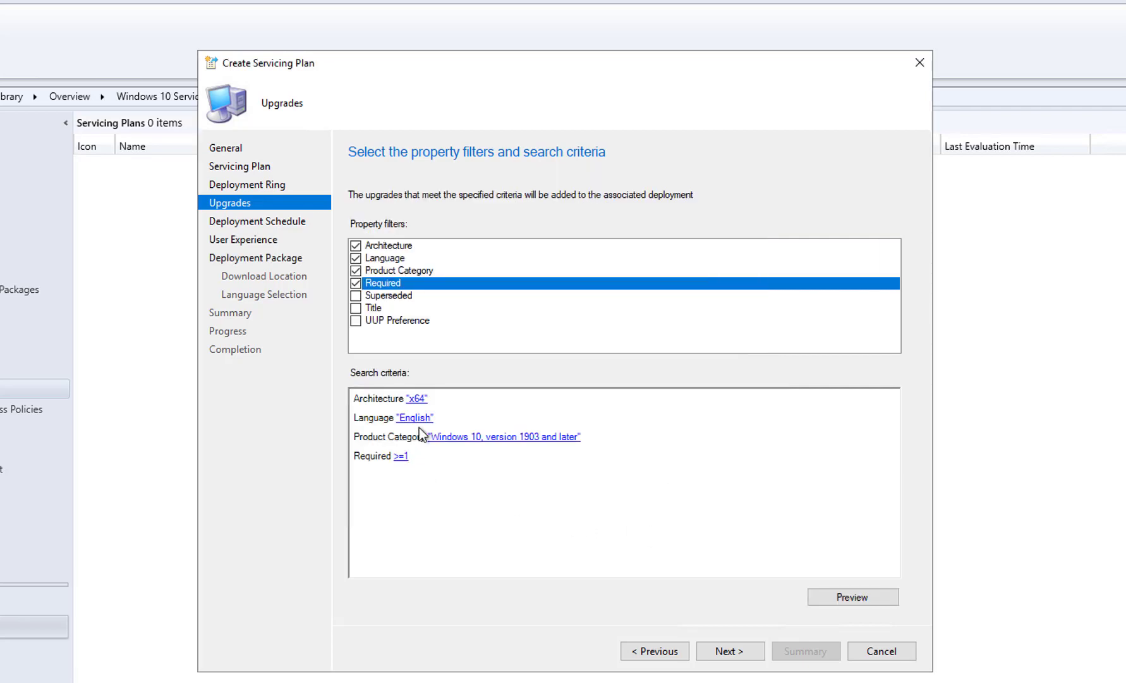
click(398, 295)
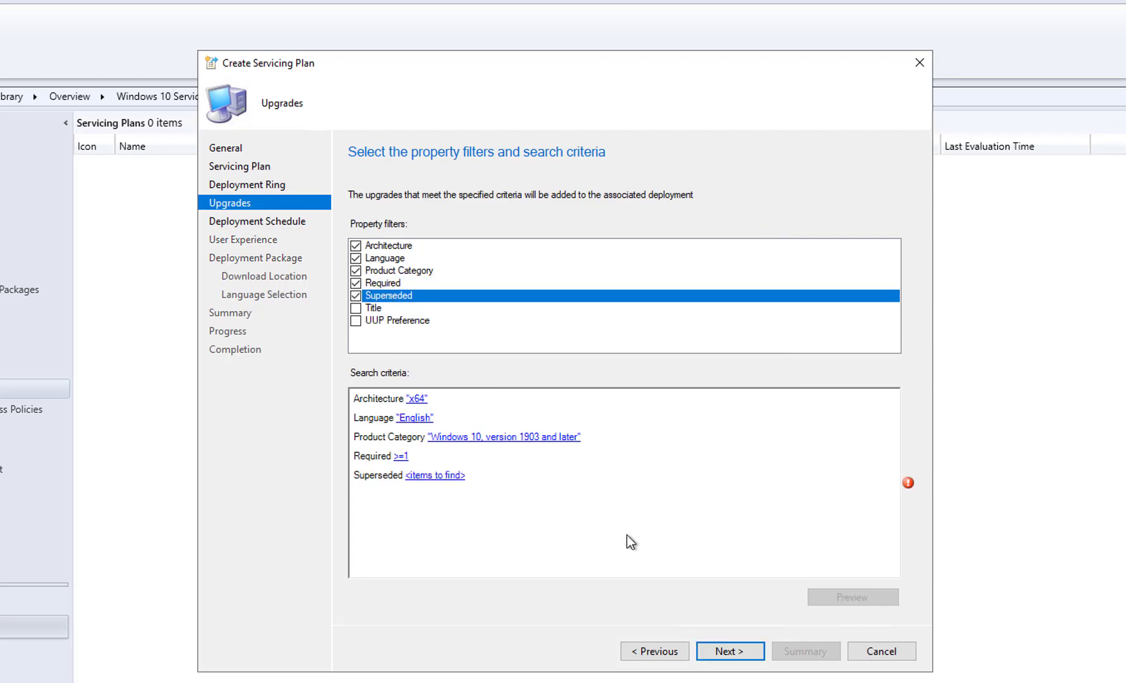
click(450, 476)
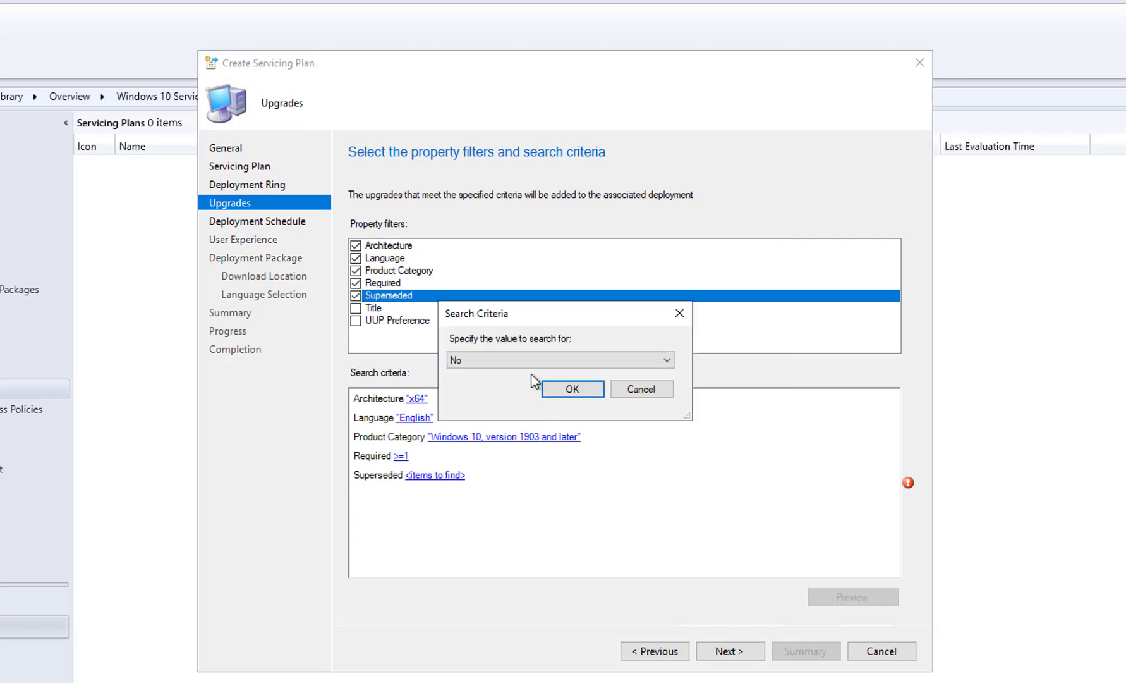
click(516, 361)
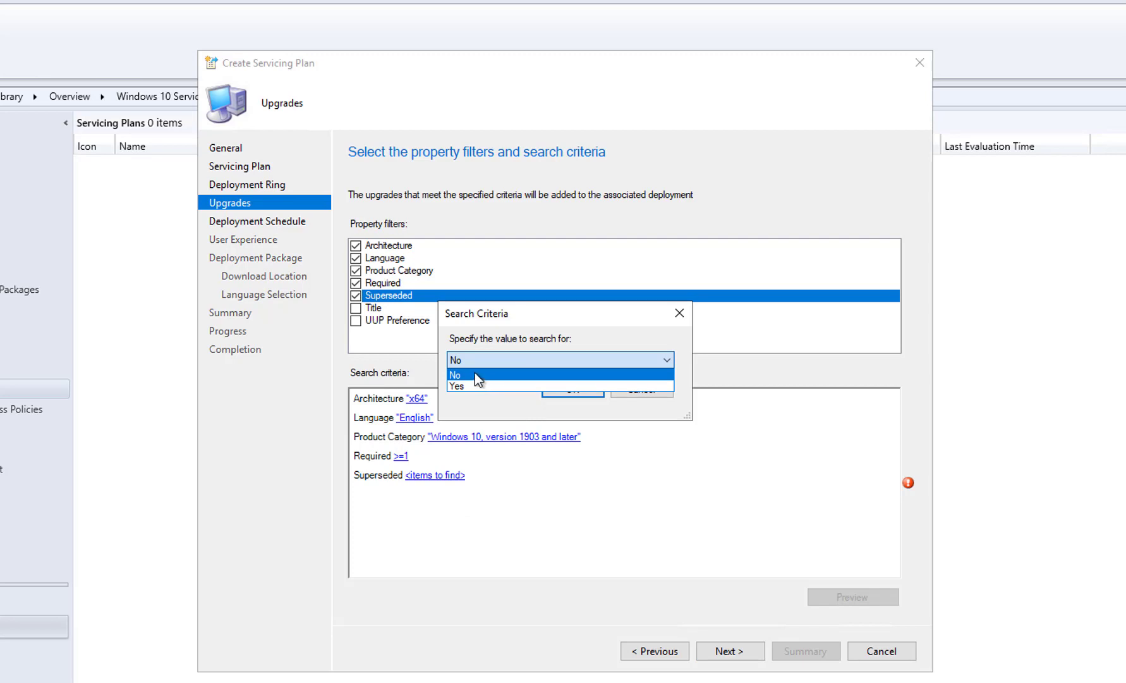
click(646, 400)
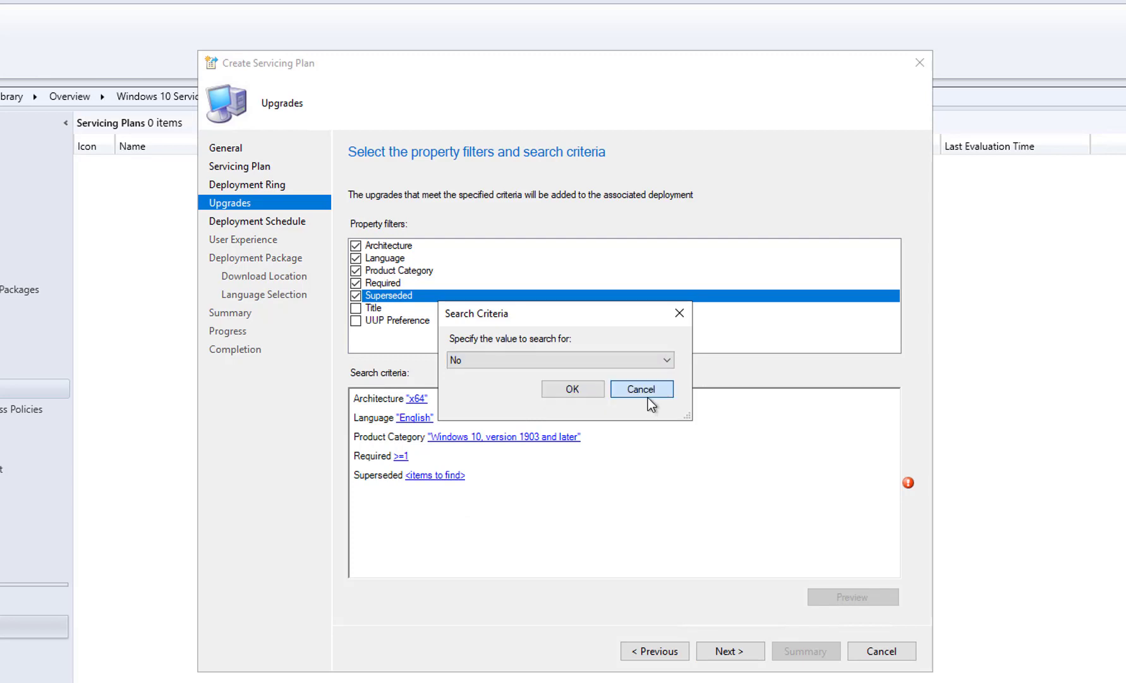
click(648, 397)
click(356, 295)
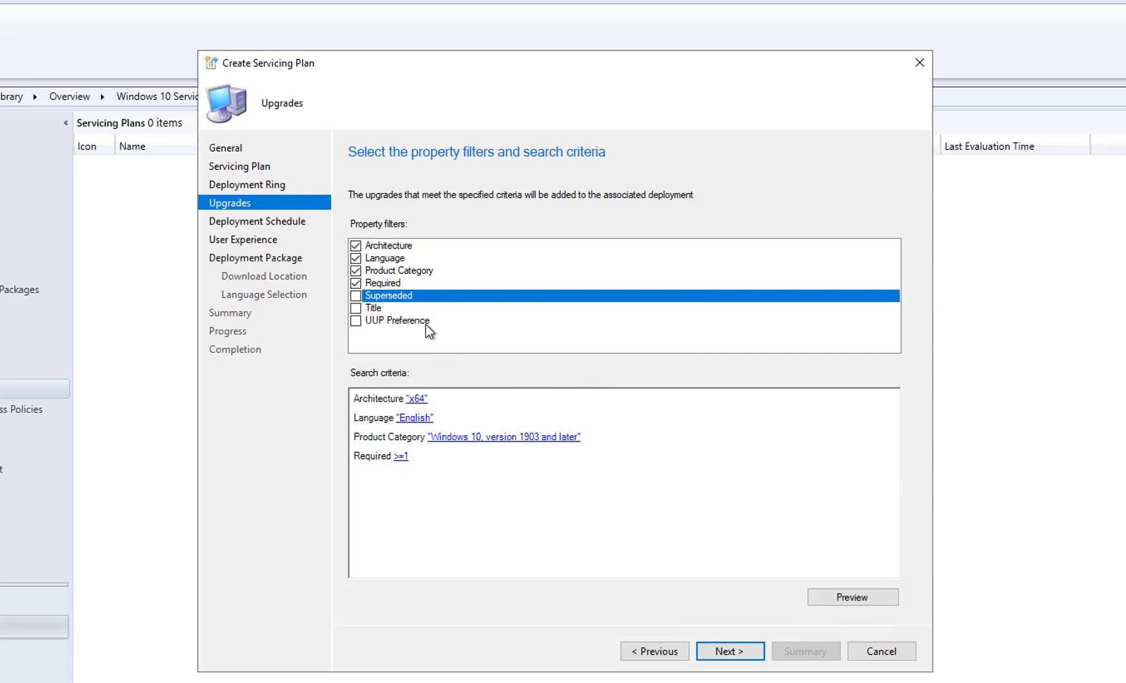
Preview the updates matching the criteria including Required >=1, widen the title column to read the full name, and close the preview
click(822, 596)
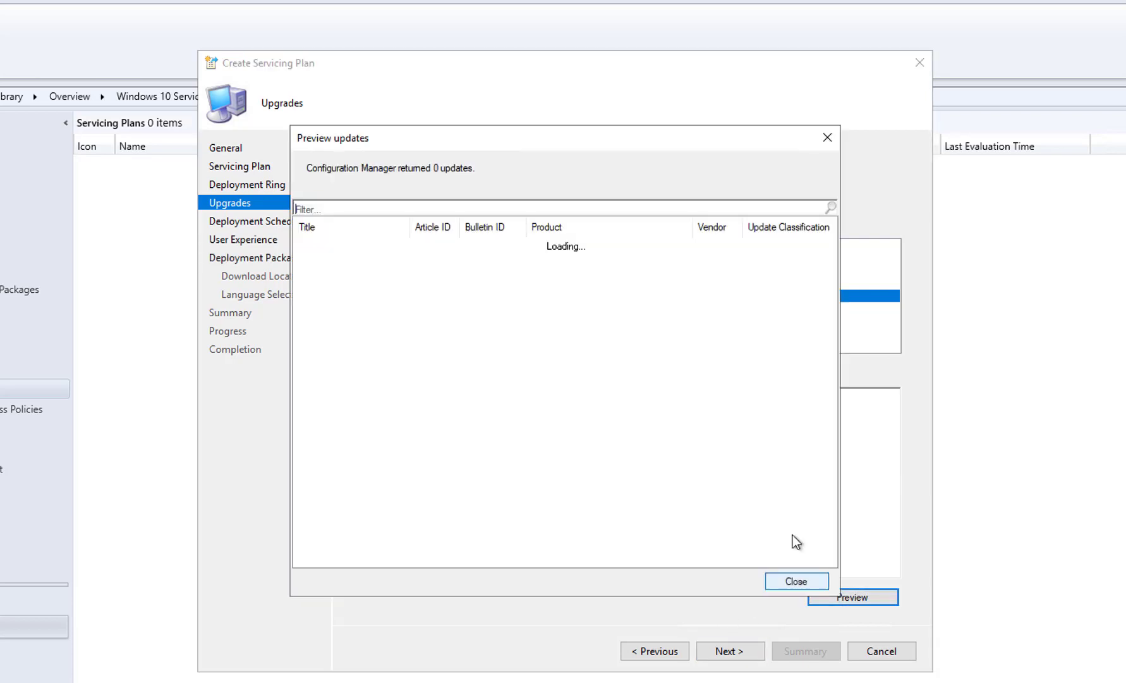
drag(409, 225, 530, 225)
click(514, 247)
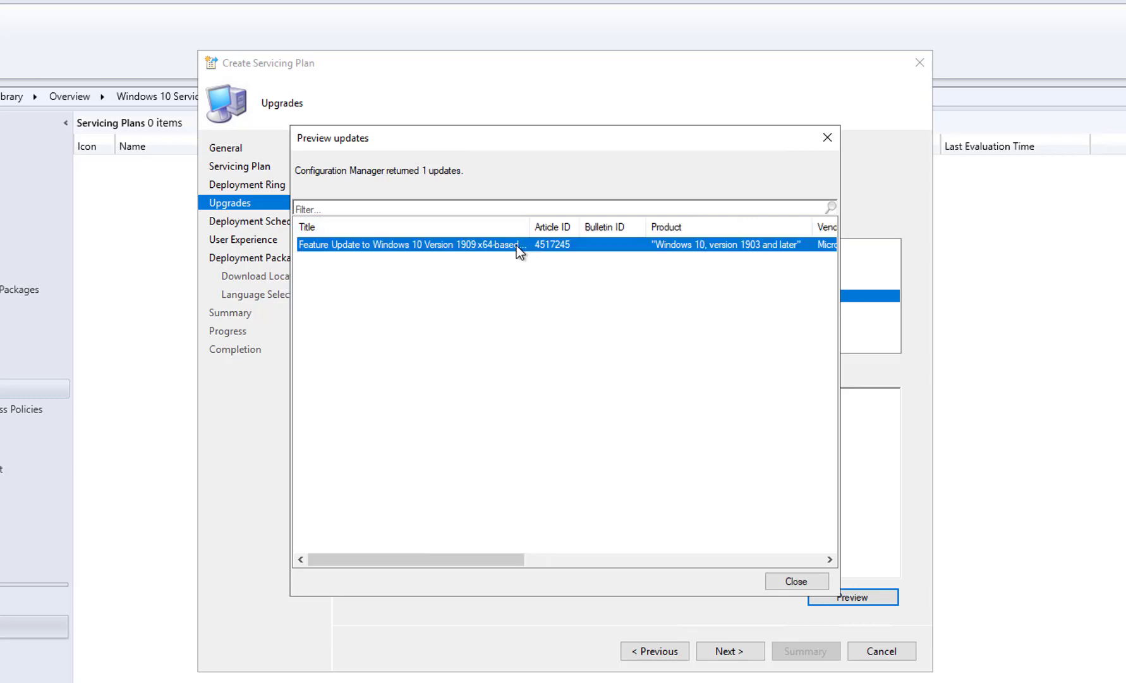
double_click(528, 224)
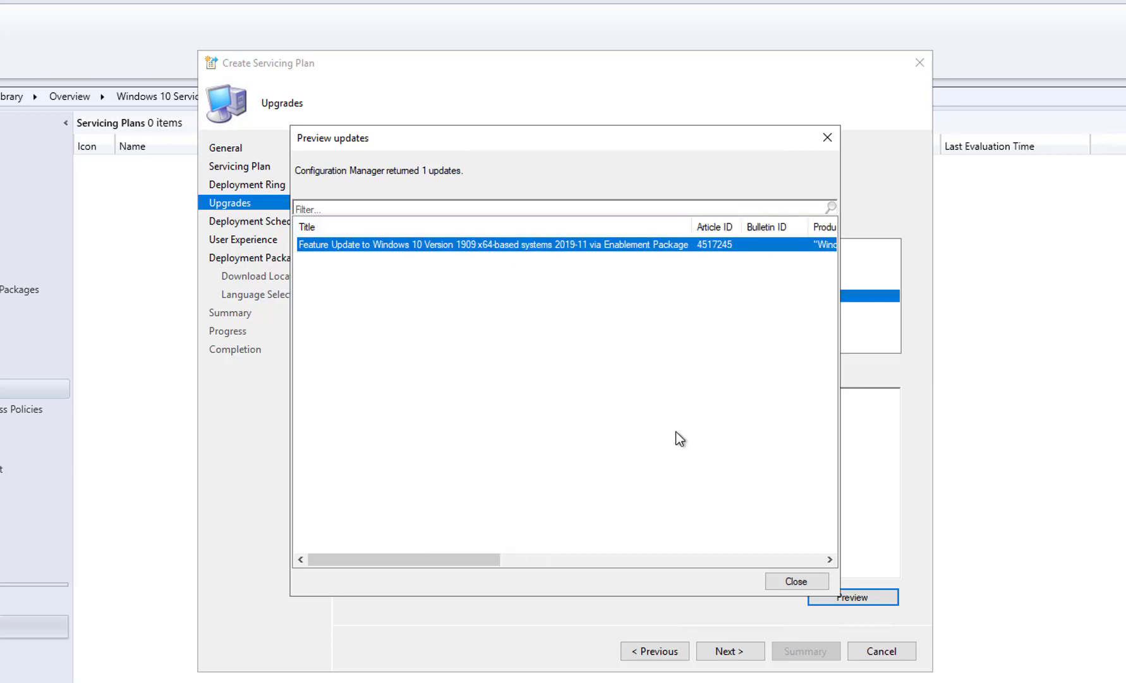
drag(436, 565, 373, 537)
click(689, 235)
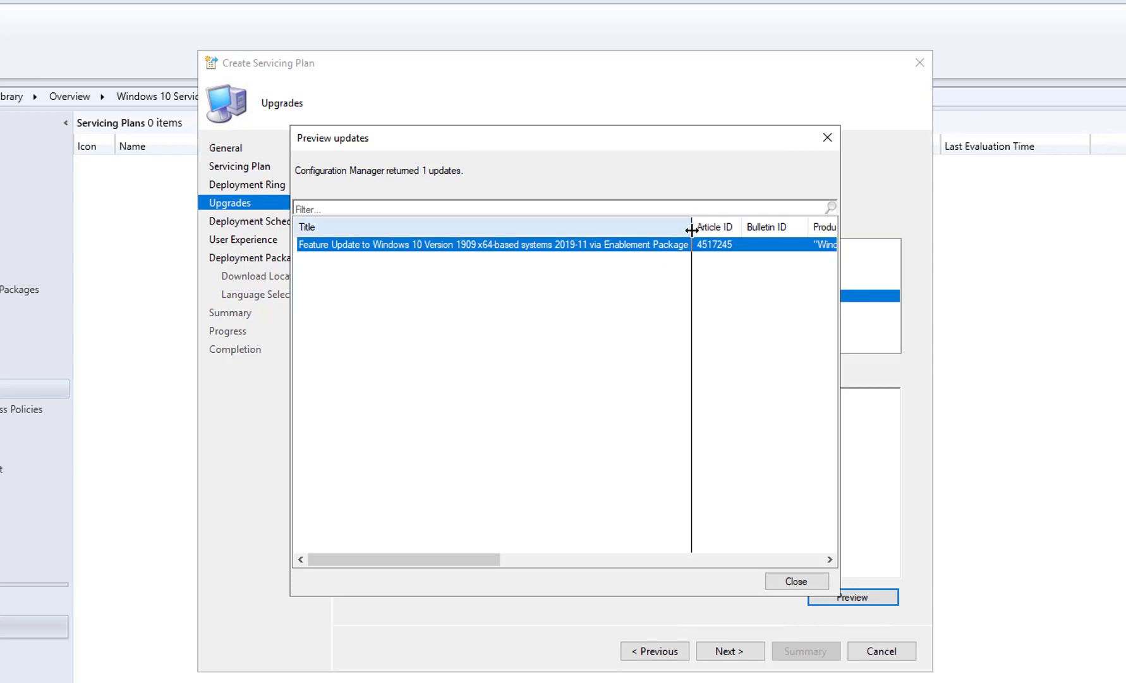
click(796, 581)
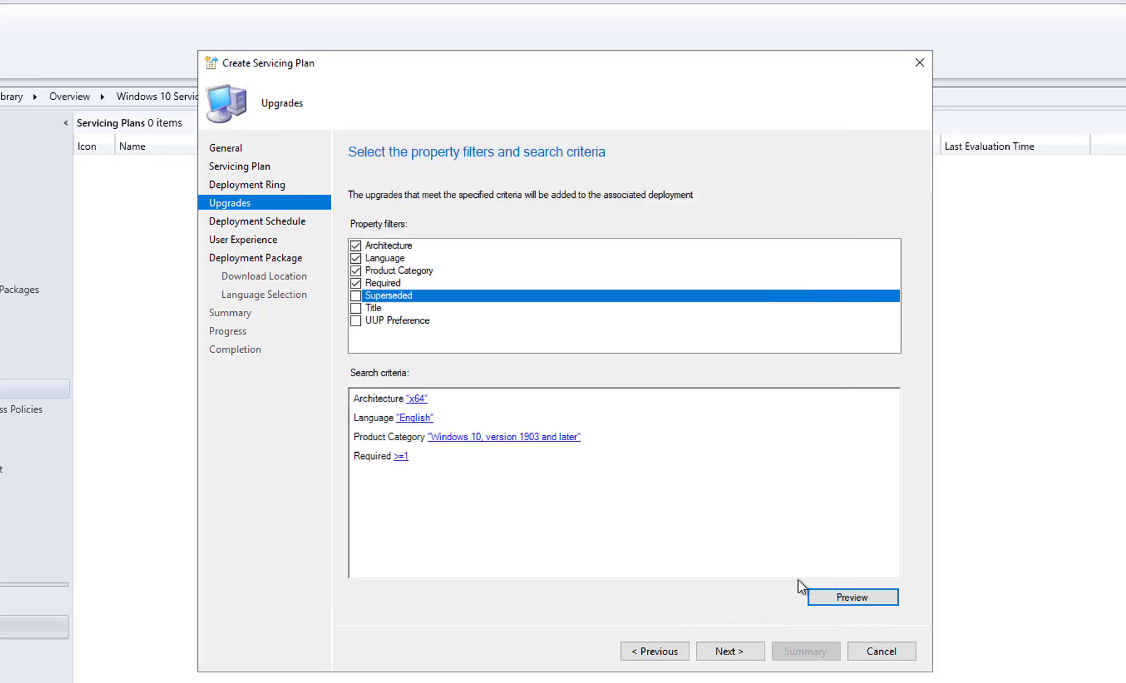
In the deployment schedule, set both the software available time and the installation deadline to as soon as possible, and continue to the user experience settings
click(732, 653)
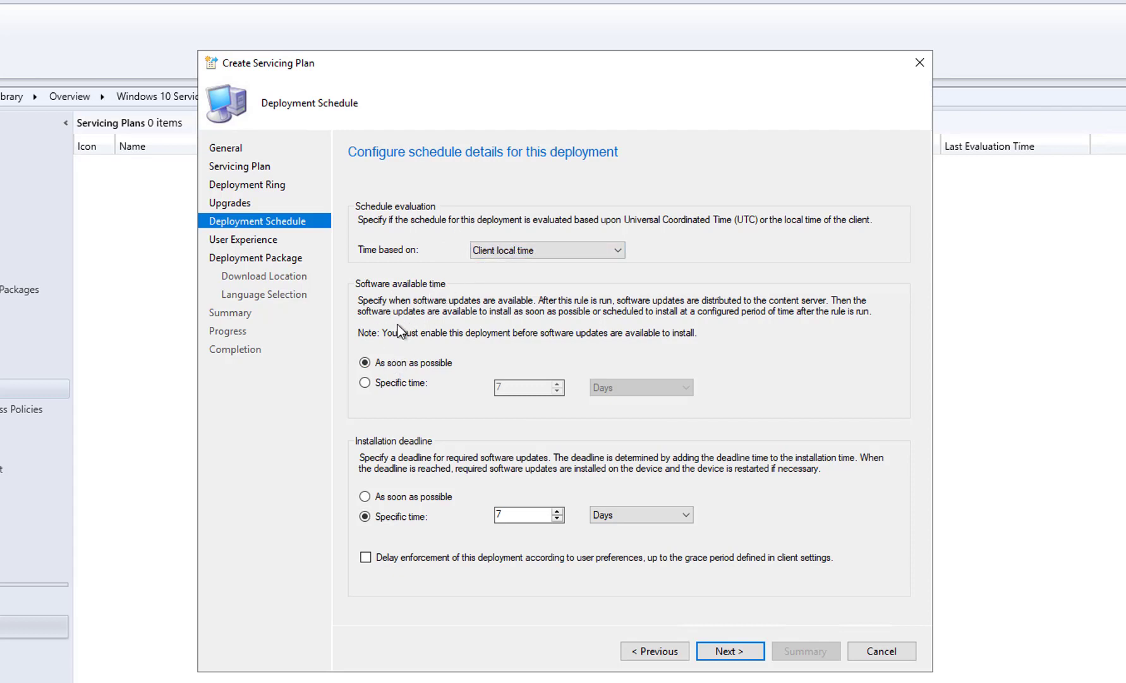
click(393, 386)
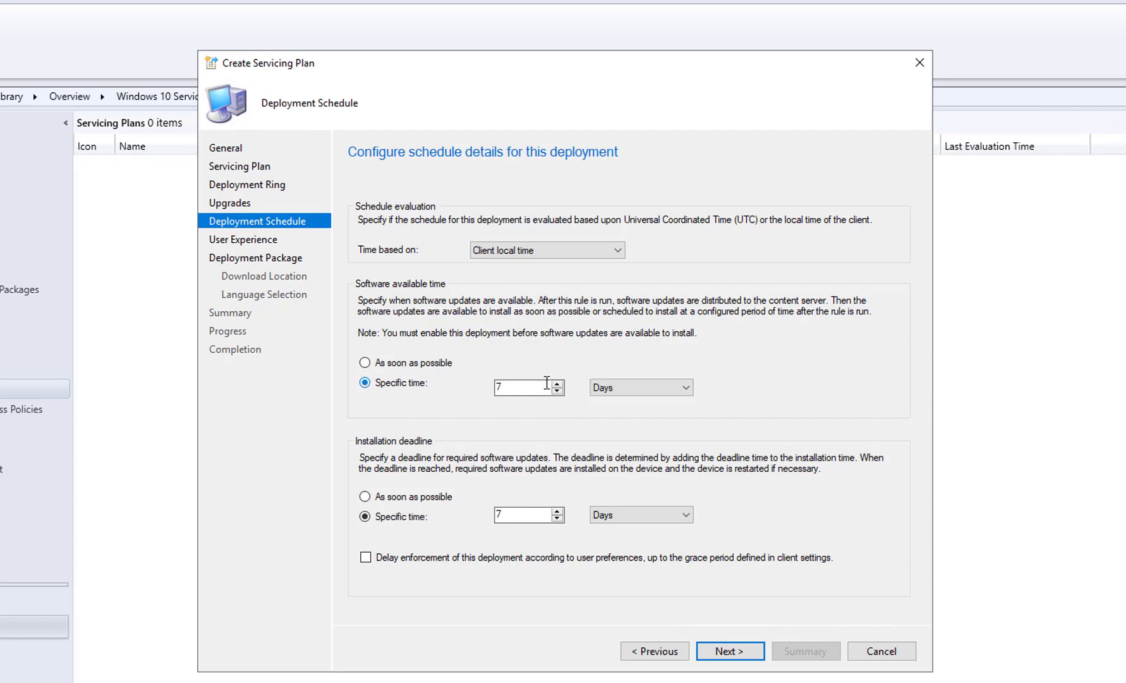
click(393, 362)
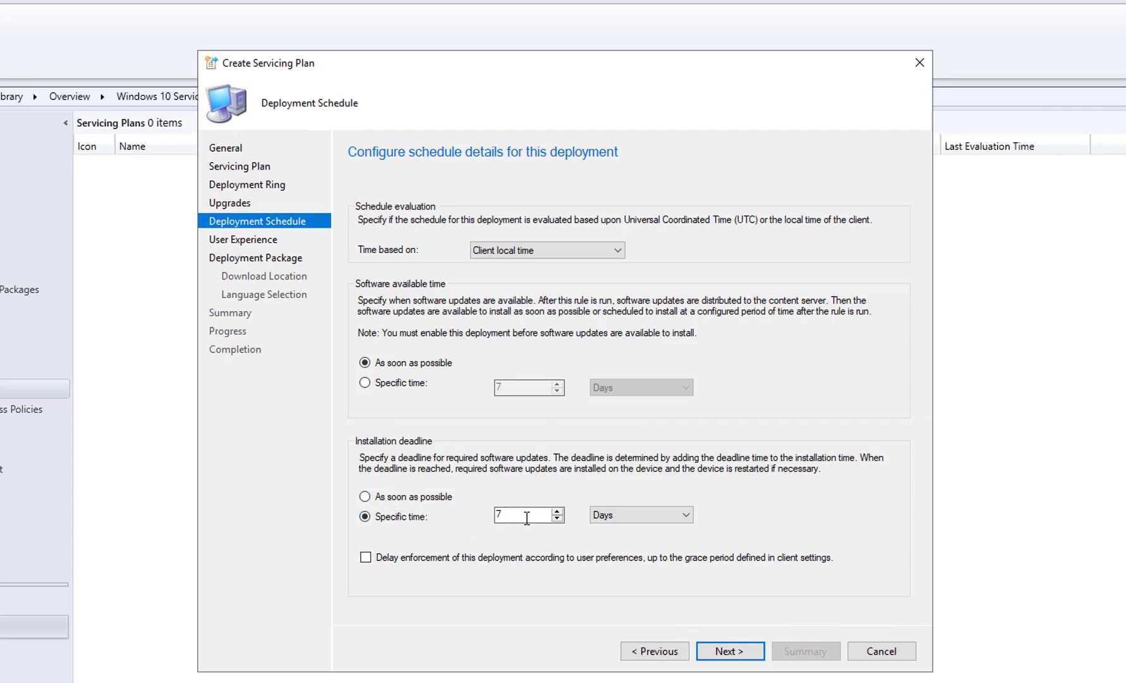
click(376, 501)
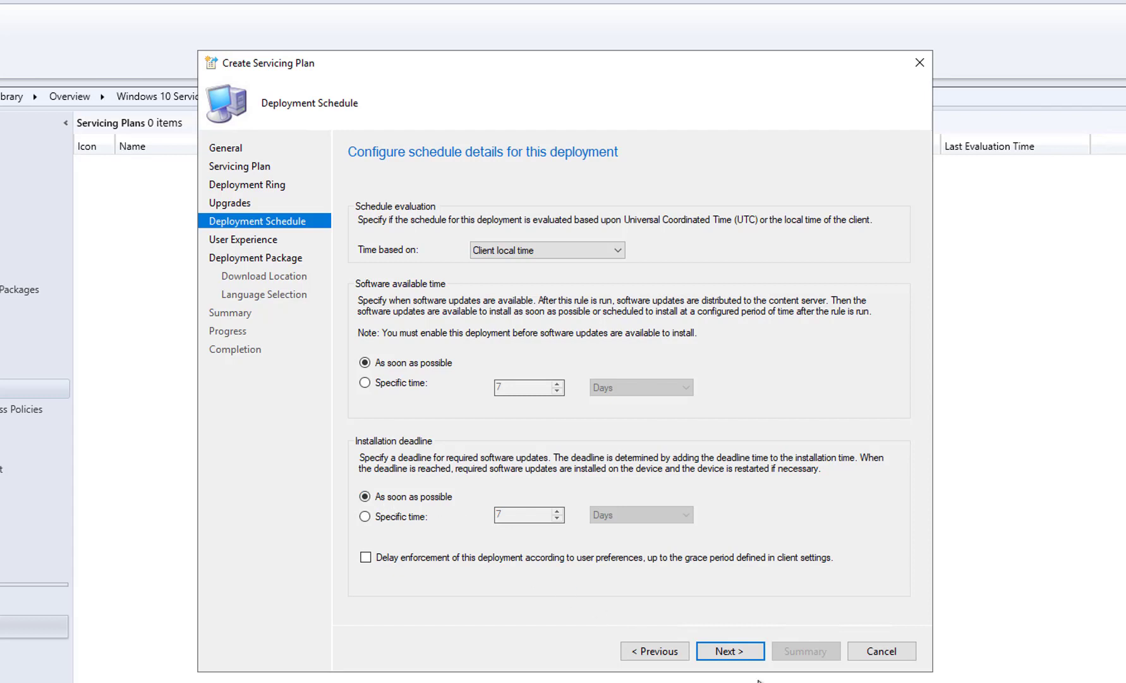
click(741, 656)
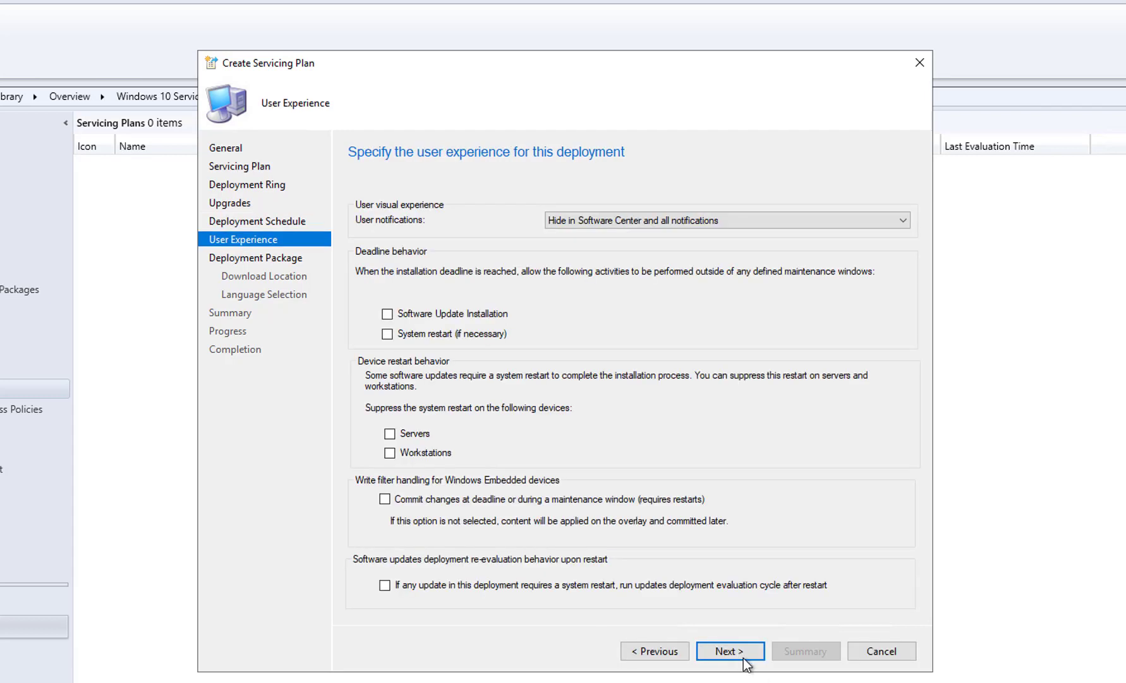
Show the deployment in Software Center with notifications only for computer restarts, enable the update evaluation cycle after restart, and continue to the deployment package
click(615, 220)
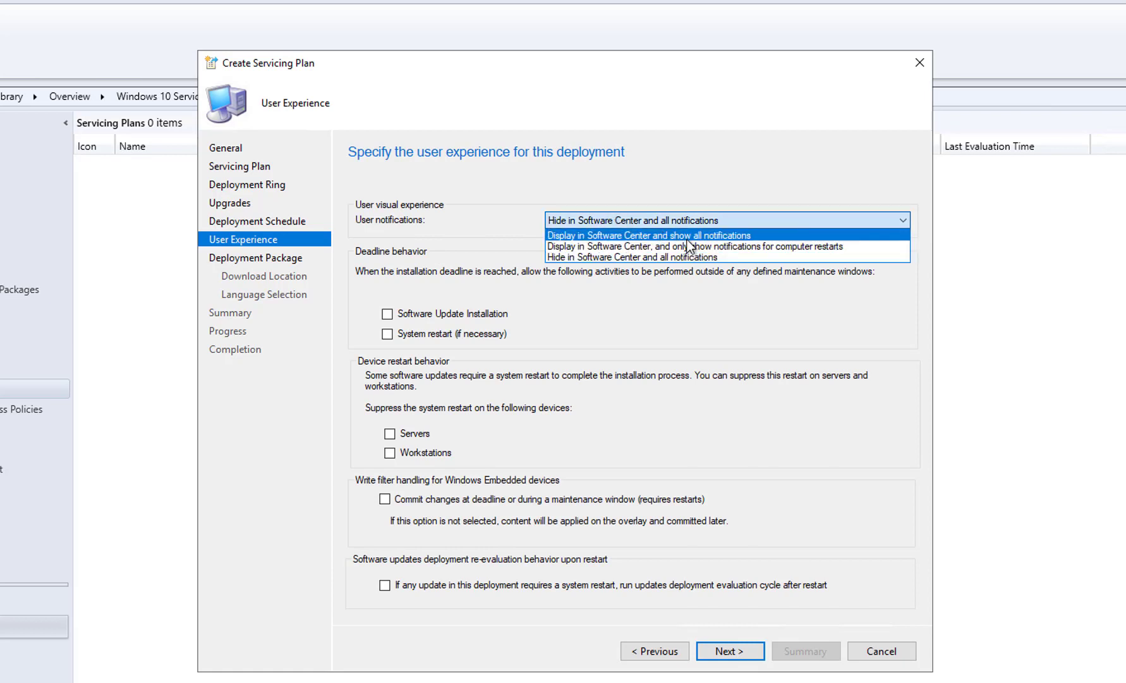
click(707, 248)
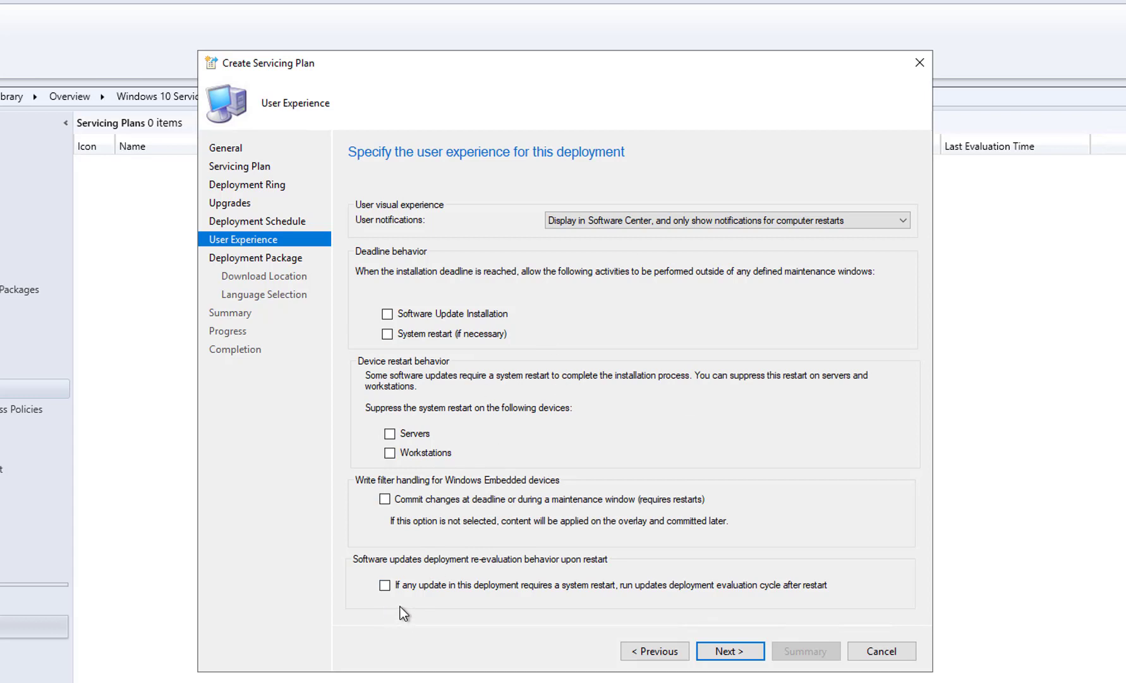
click(385, 585)
click(730, 651)
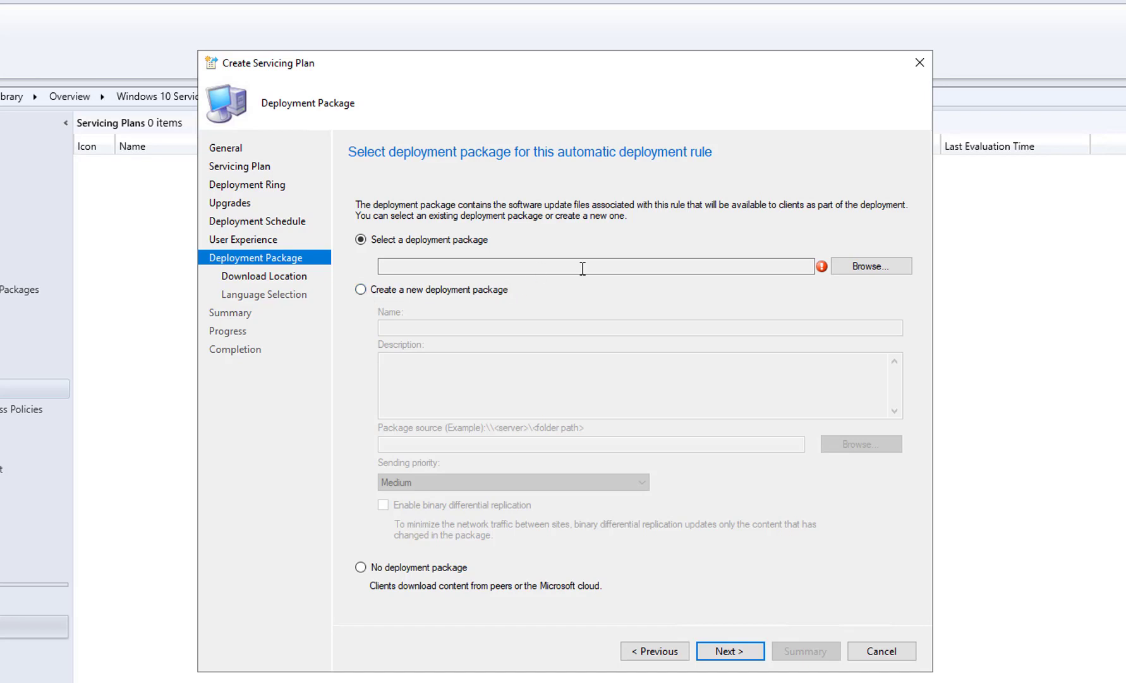
Choose the existing Windows 10 1909 Consumer Feature deployment package for the servicing plan and continue to the download location
click(862, 270)
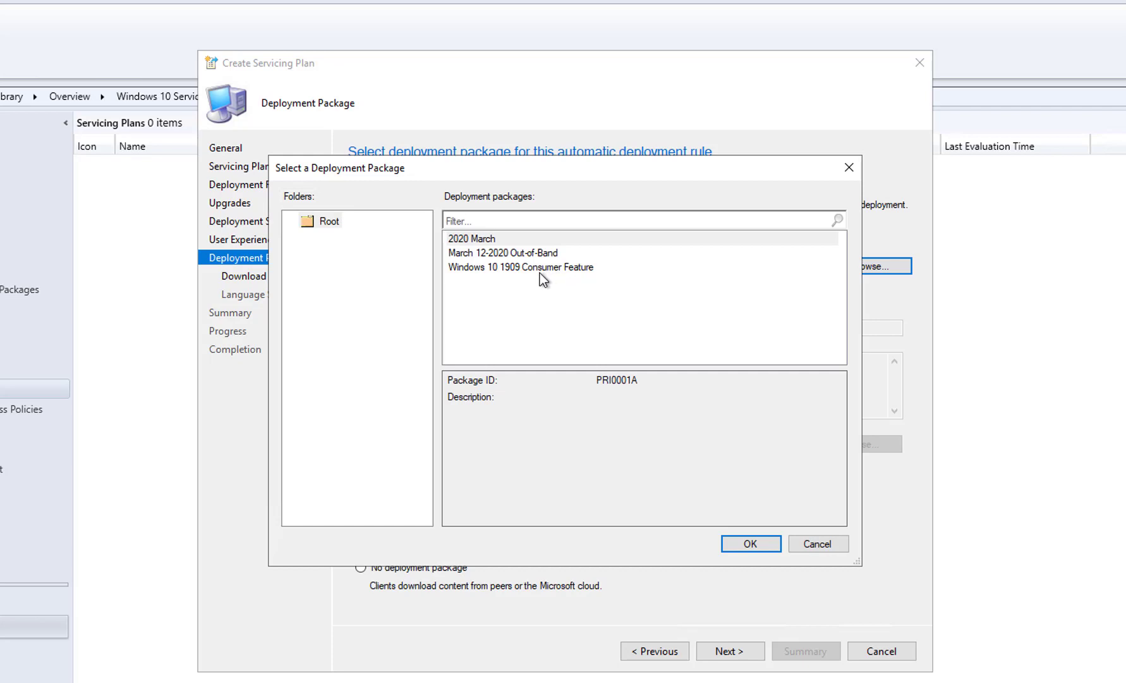
double_click(509, 267)
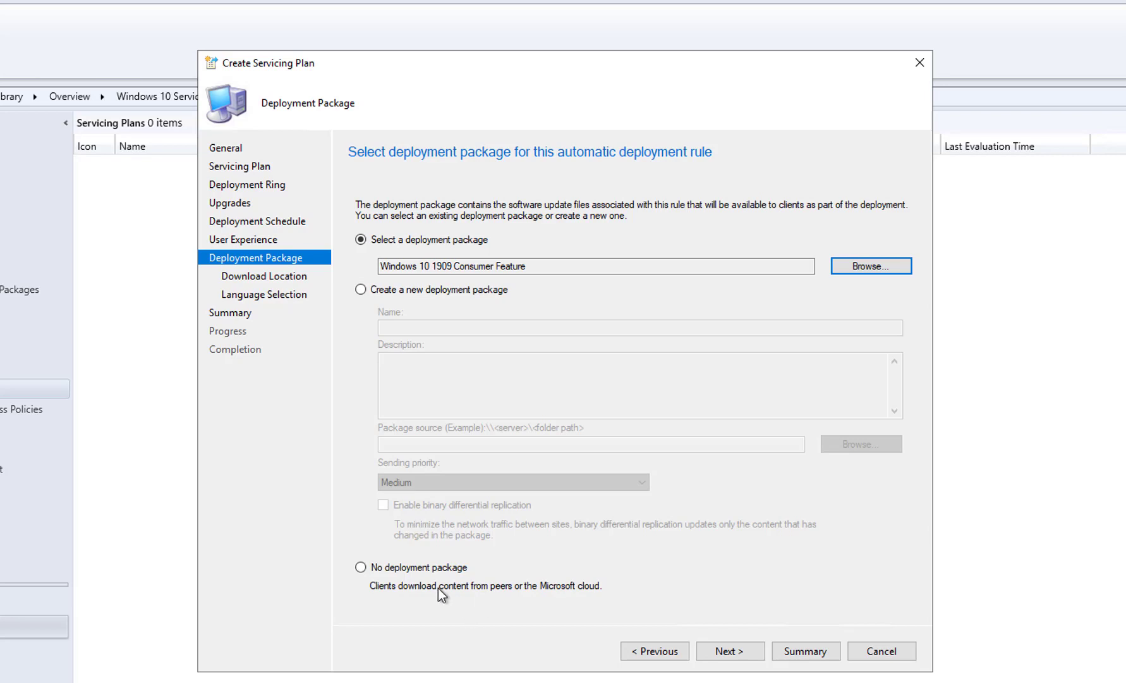
click(745, 648)
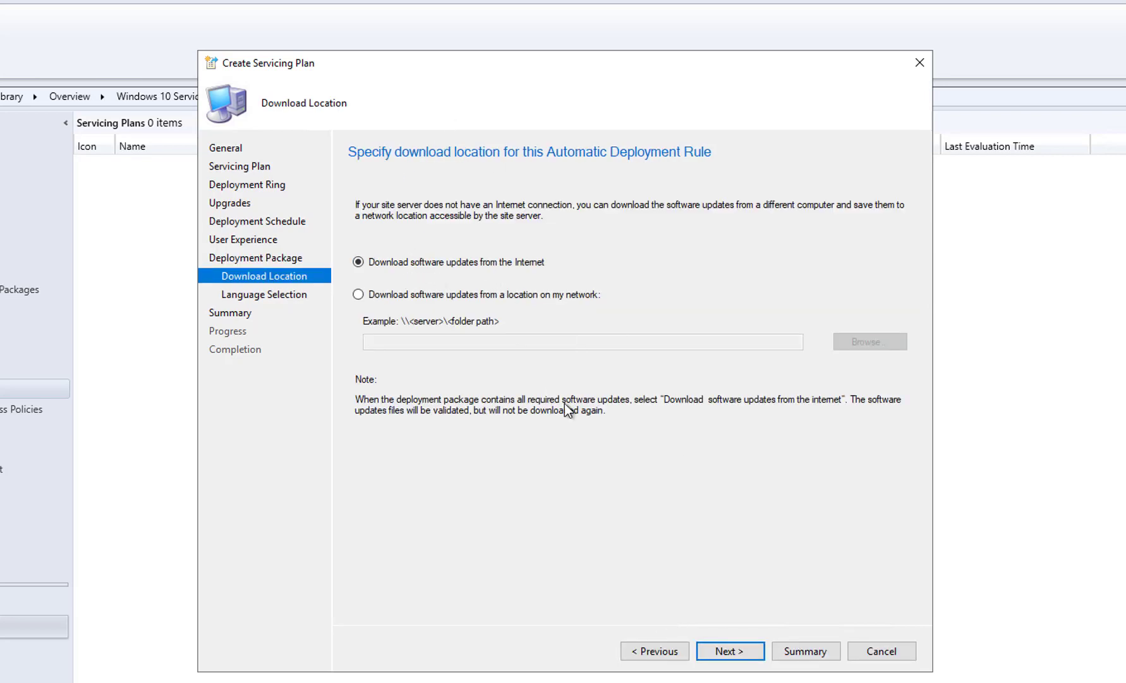
Keep the Internet as download location, accept the language selection, and finish creating the servicing plan from the summary
click(724, 655)
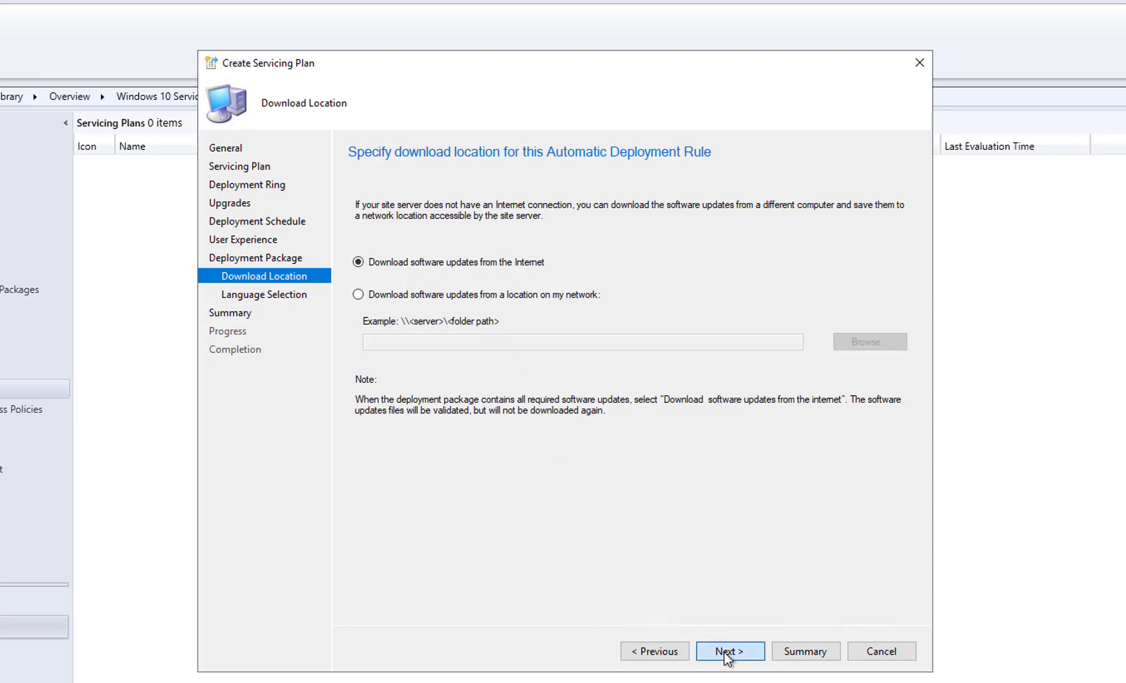
click(729, 651)
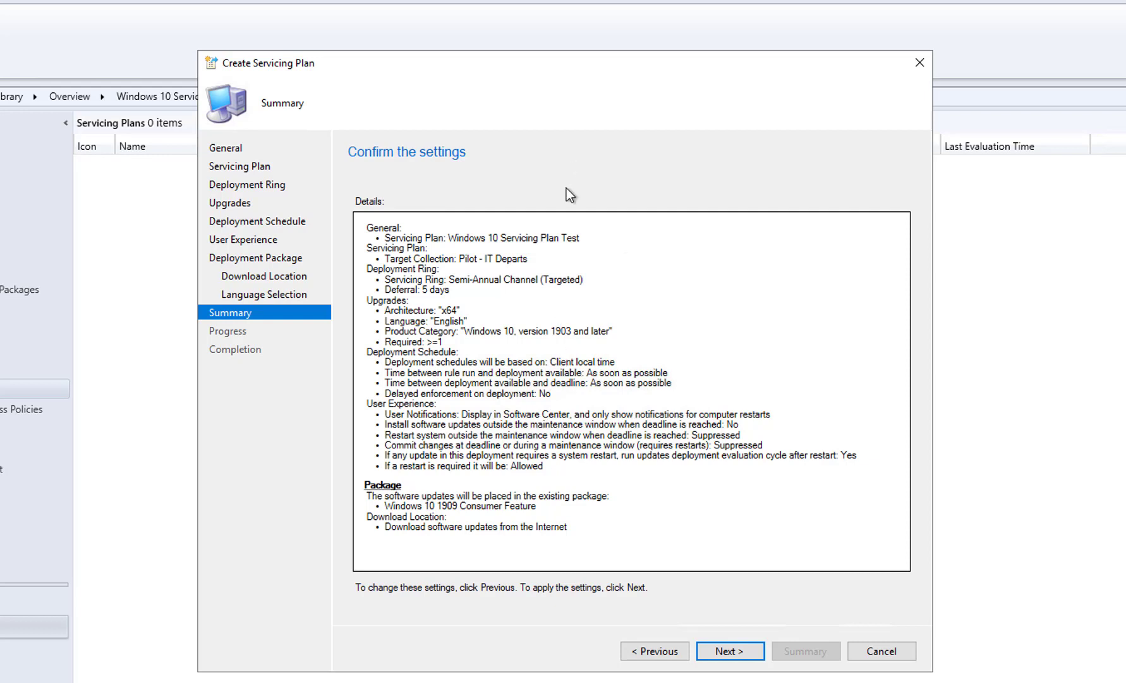
click(737, 658)
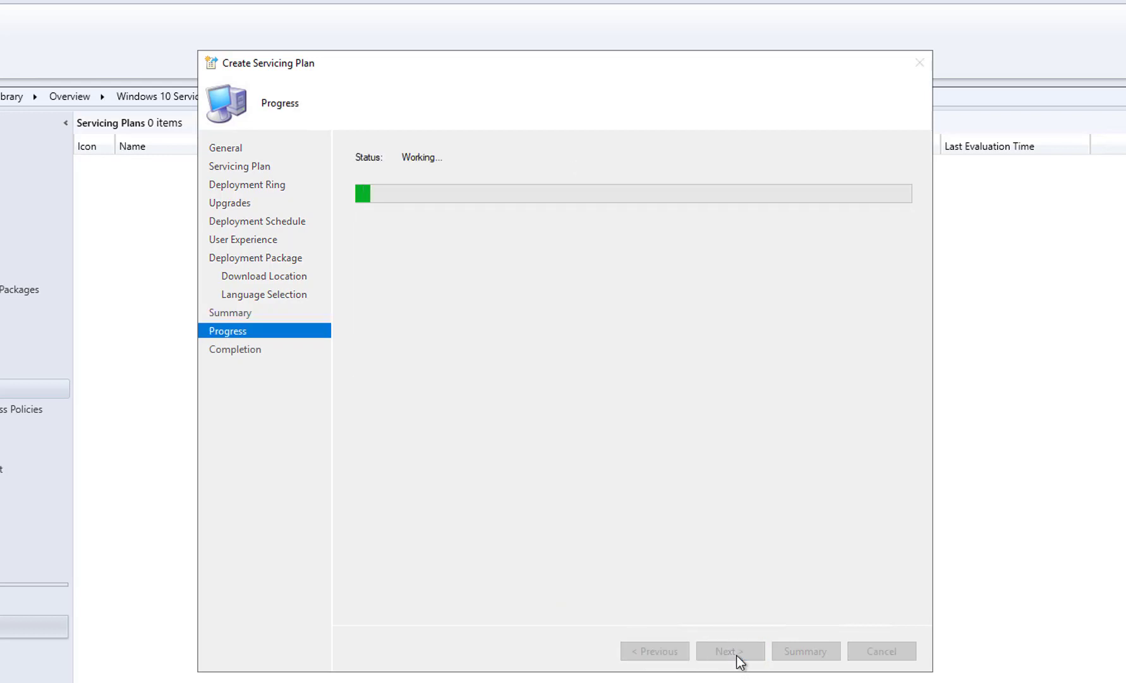
click(878, 658)
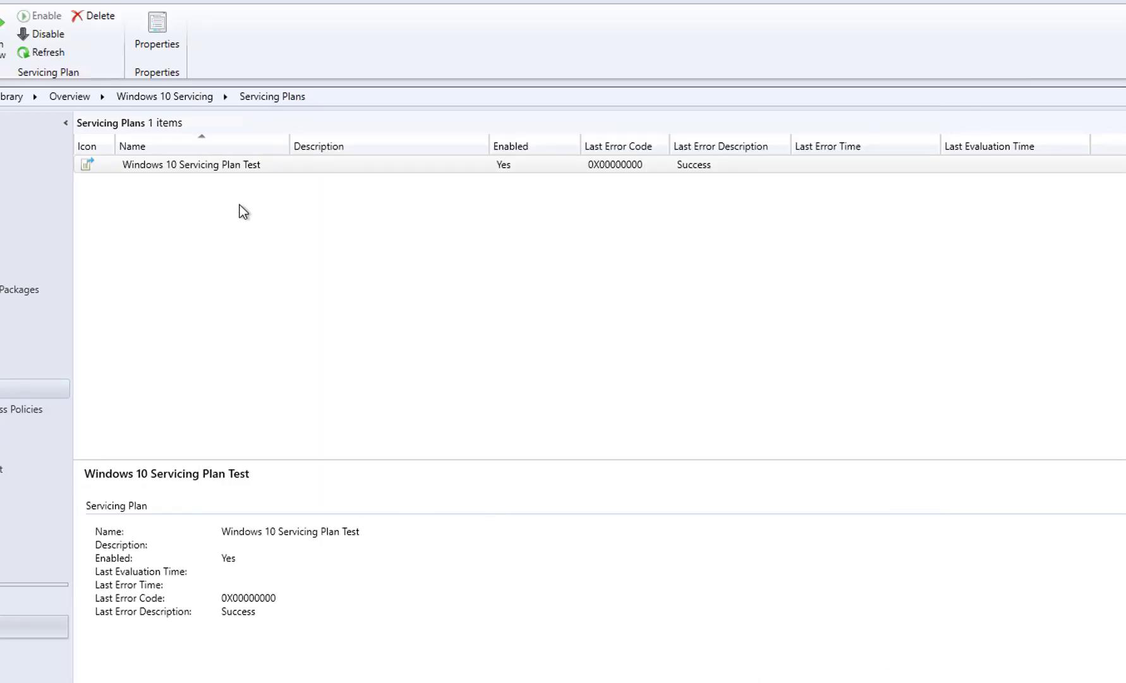
Open the properties of Windows 10 Servicing Plan Test and review its deployment settings, target collection and deployment ring
click(249, 165)
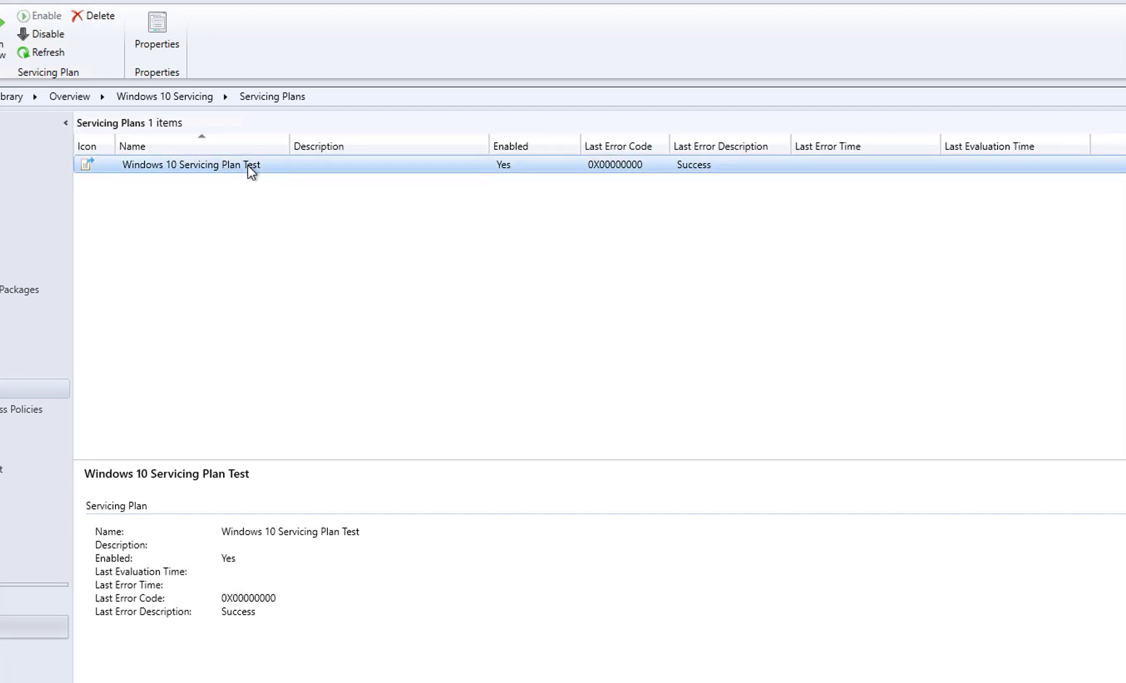
right_click(196, 166)
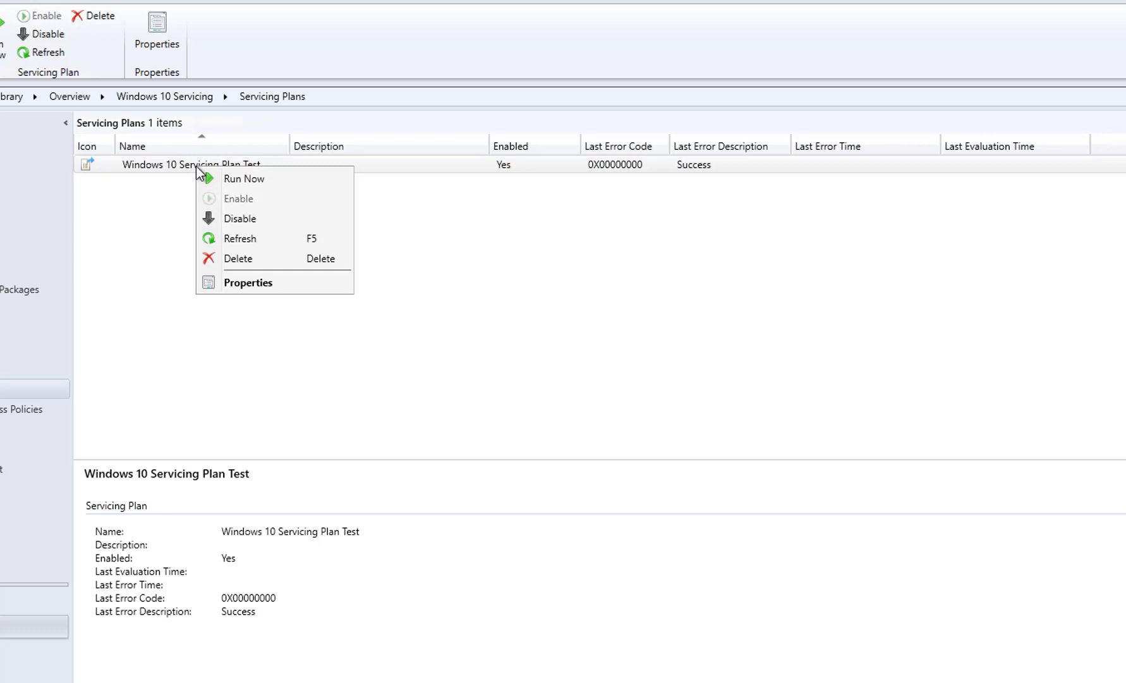
click(268, 289)
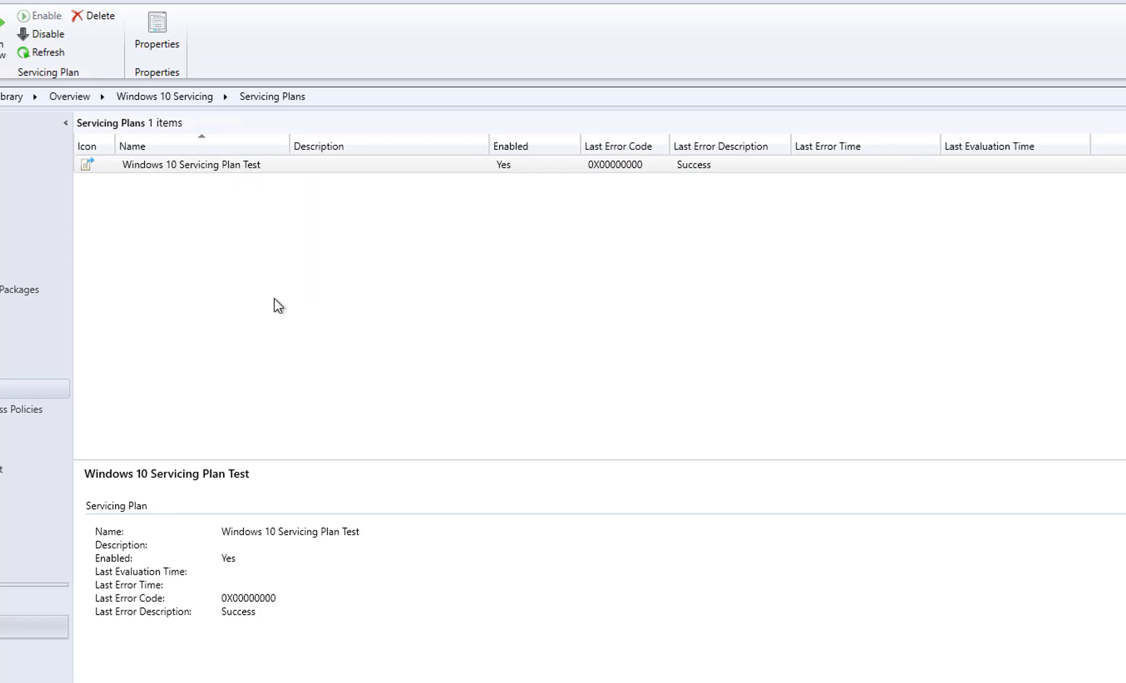
key(alt+Return)
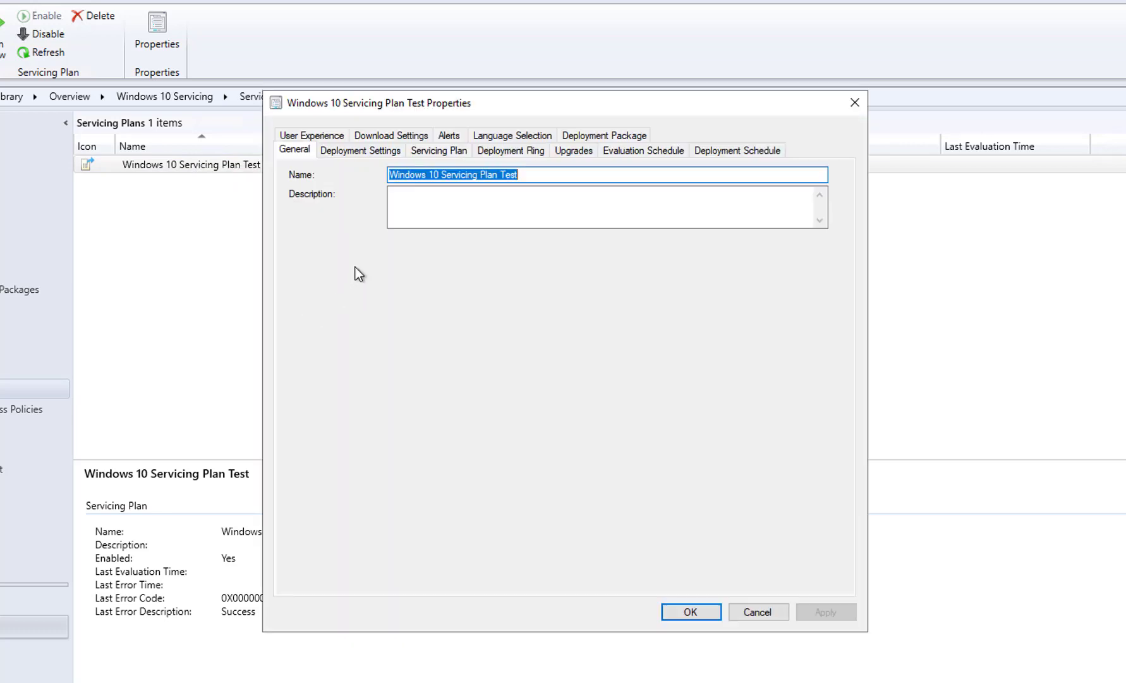
click(360, 151)
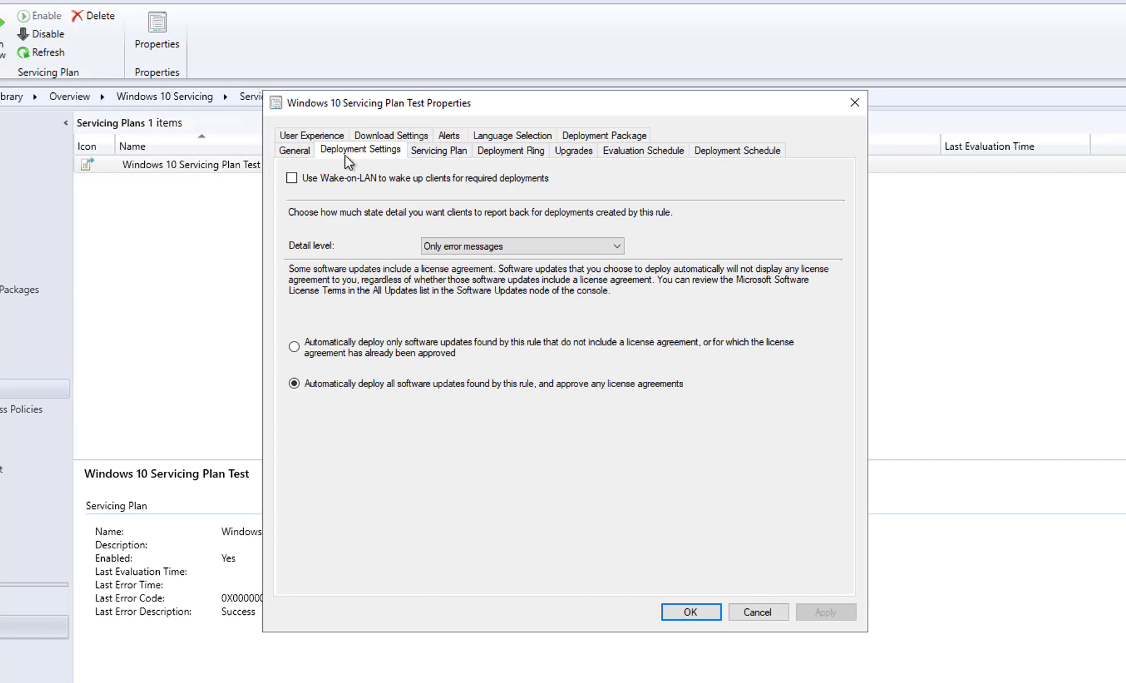
click(428, 150)
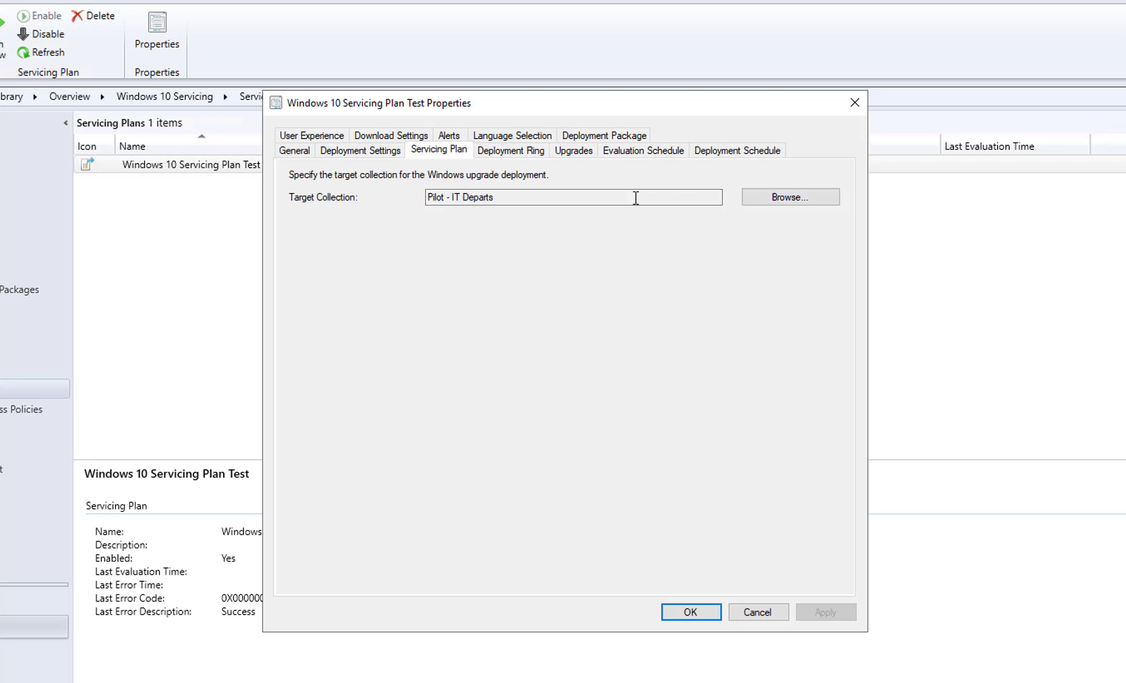
click(530, 157)
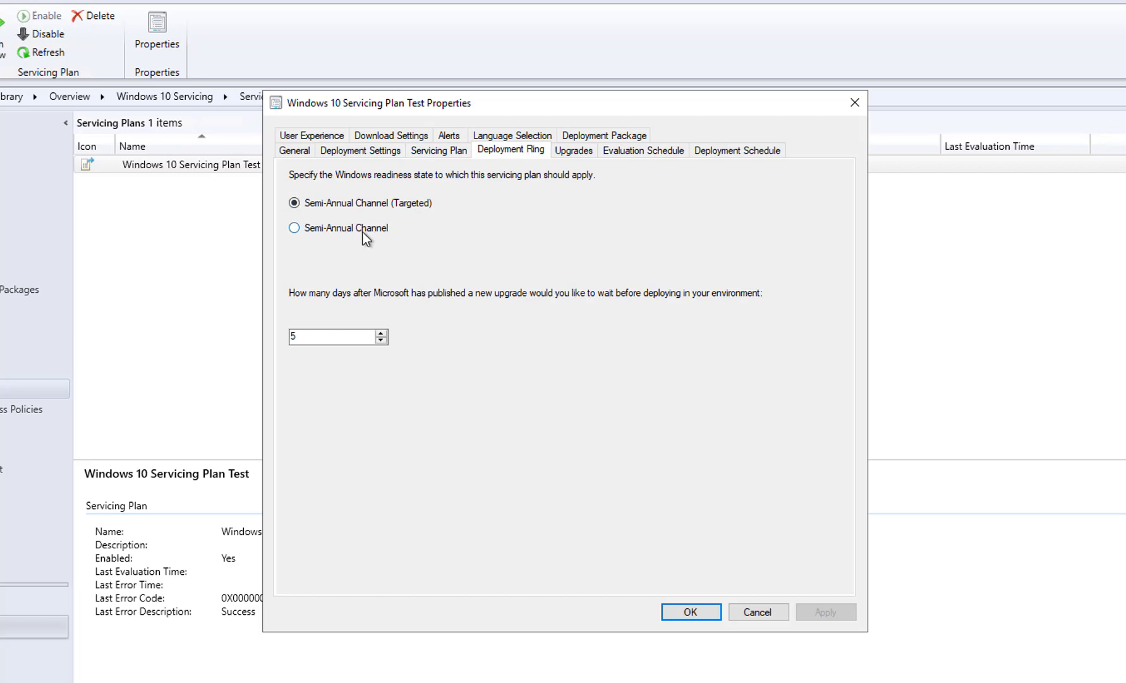
Review the plan's upgrade criteria, evaluation schedule, deployment schedule and download settings, and close the properties without saving
click(588, 156)
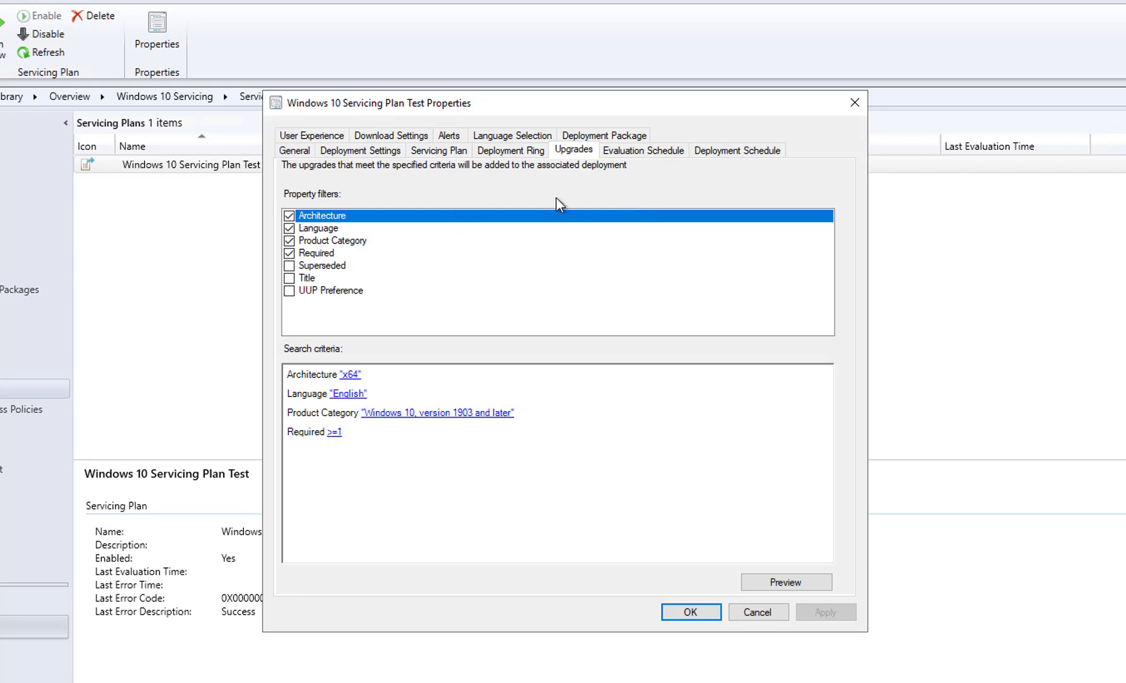
click(631, 152)
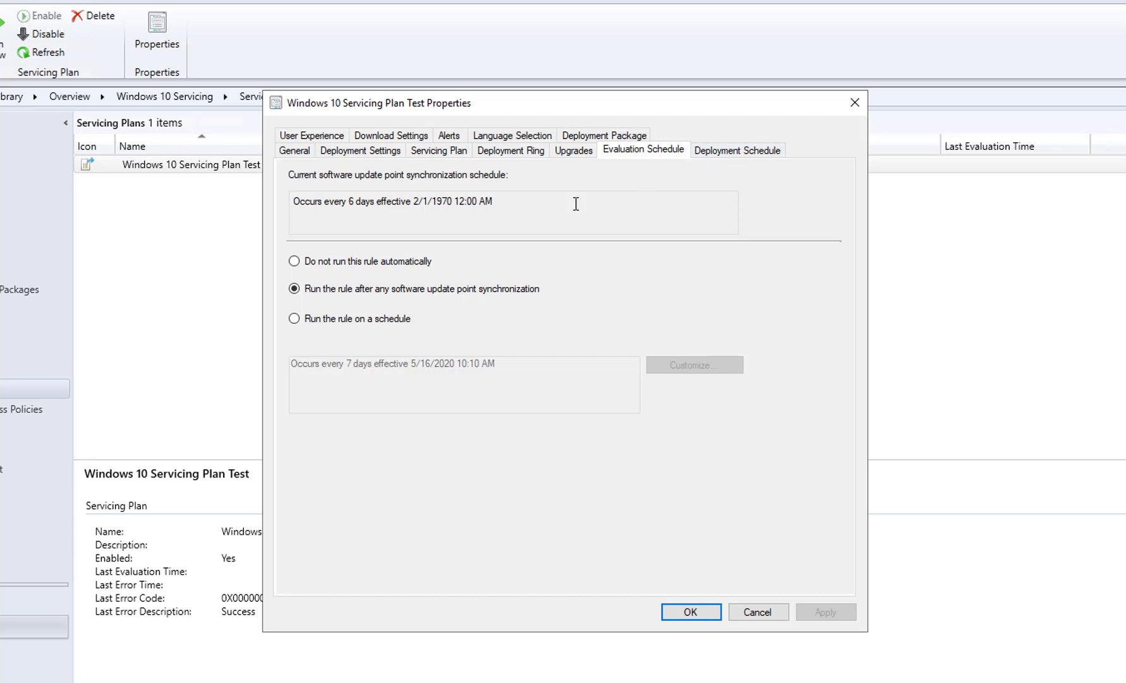
click(738, 153)
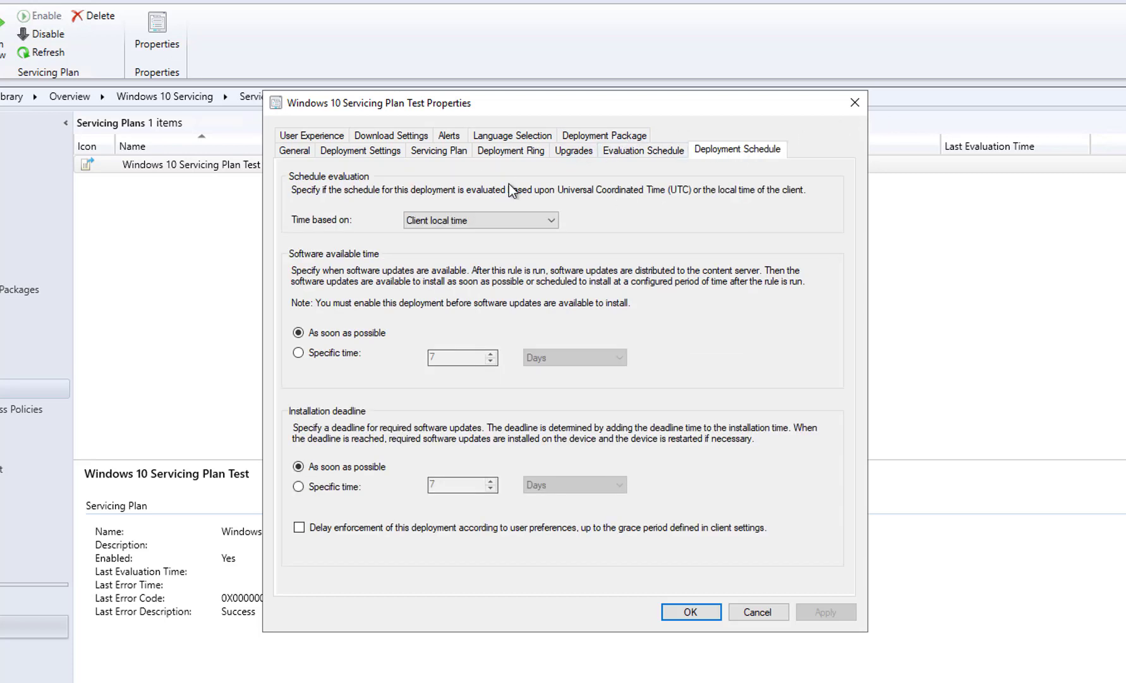
click(299, 152)
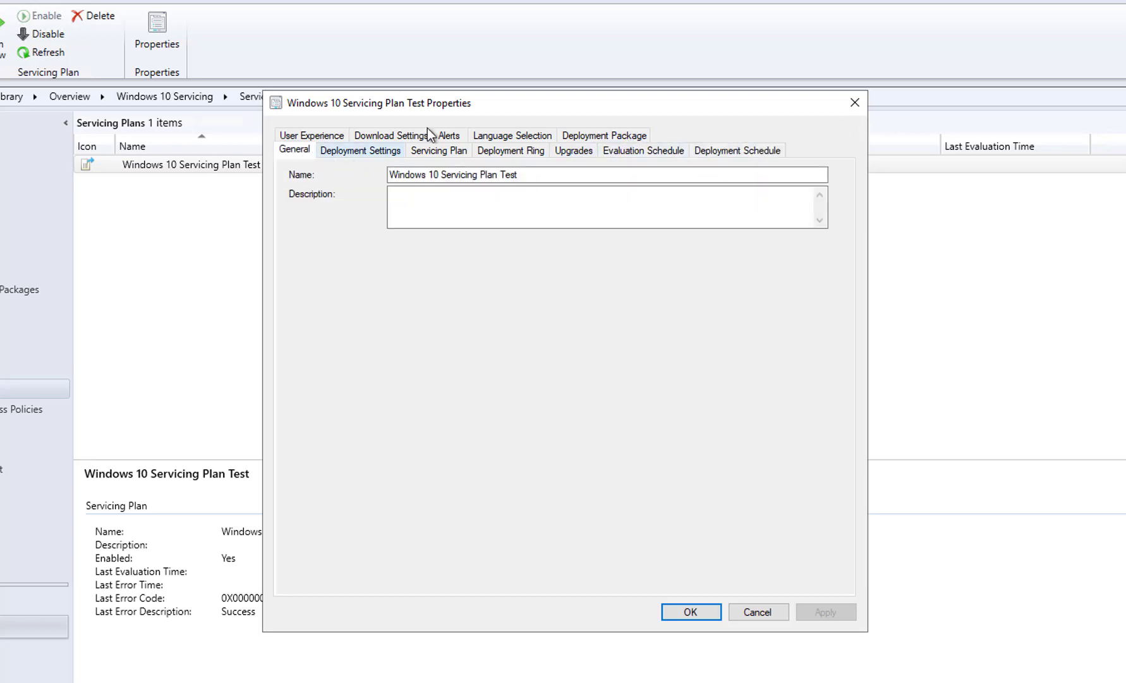
click(399, 136)
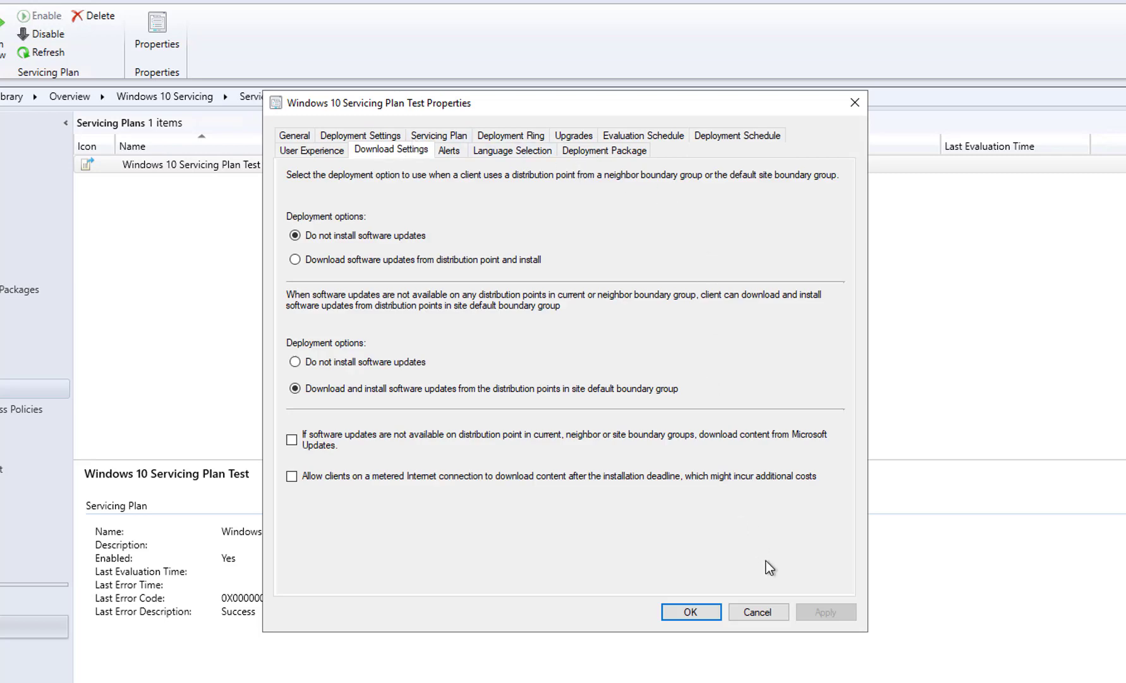
click(747, 615)
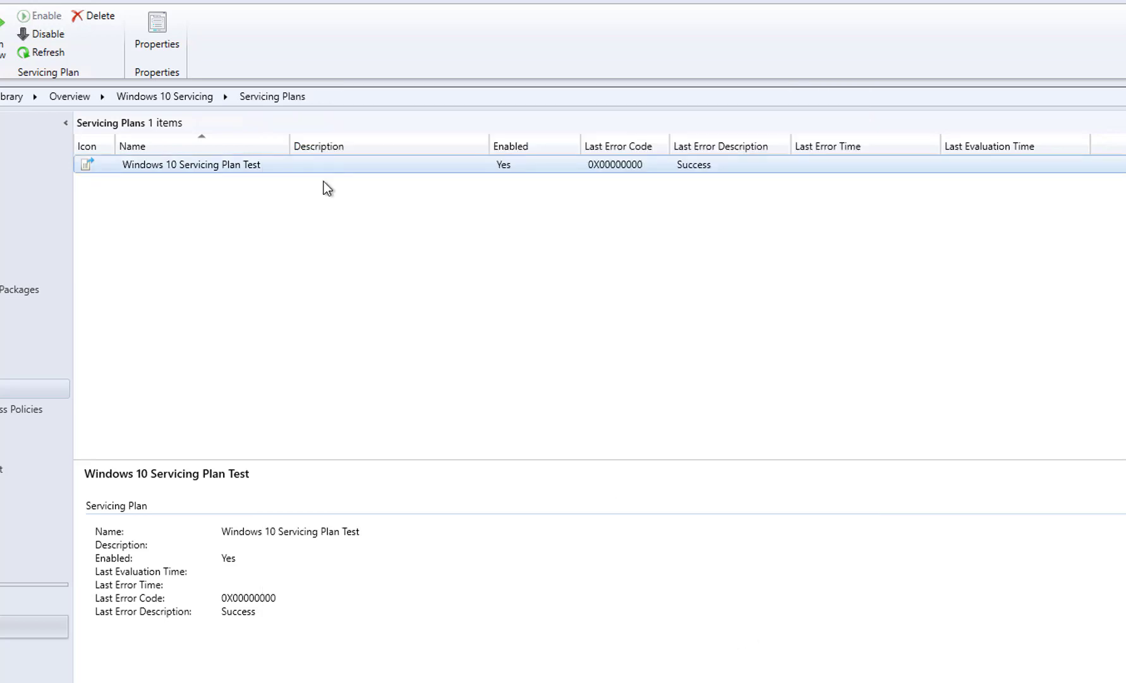
Run Windows 10 Servicing Plan Test immediately and acknowledge the notice
right_click(230, 162)
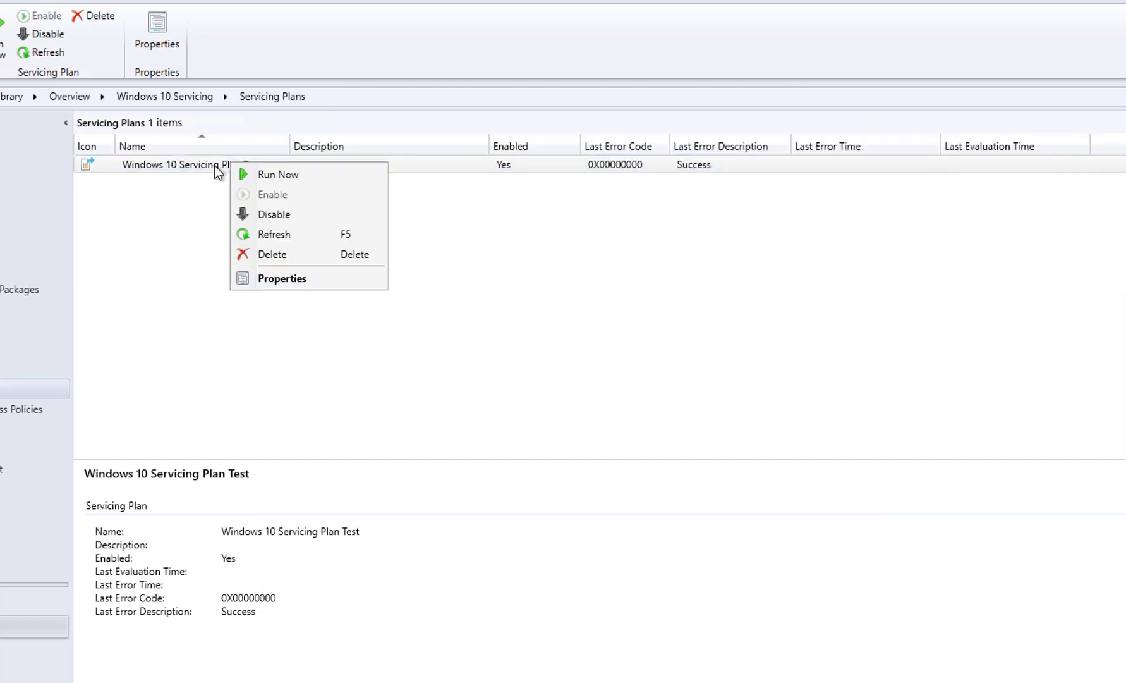
click(278, 179)
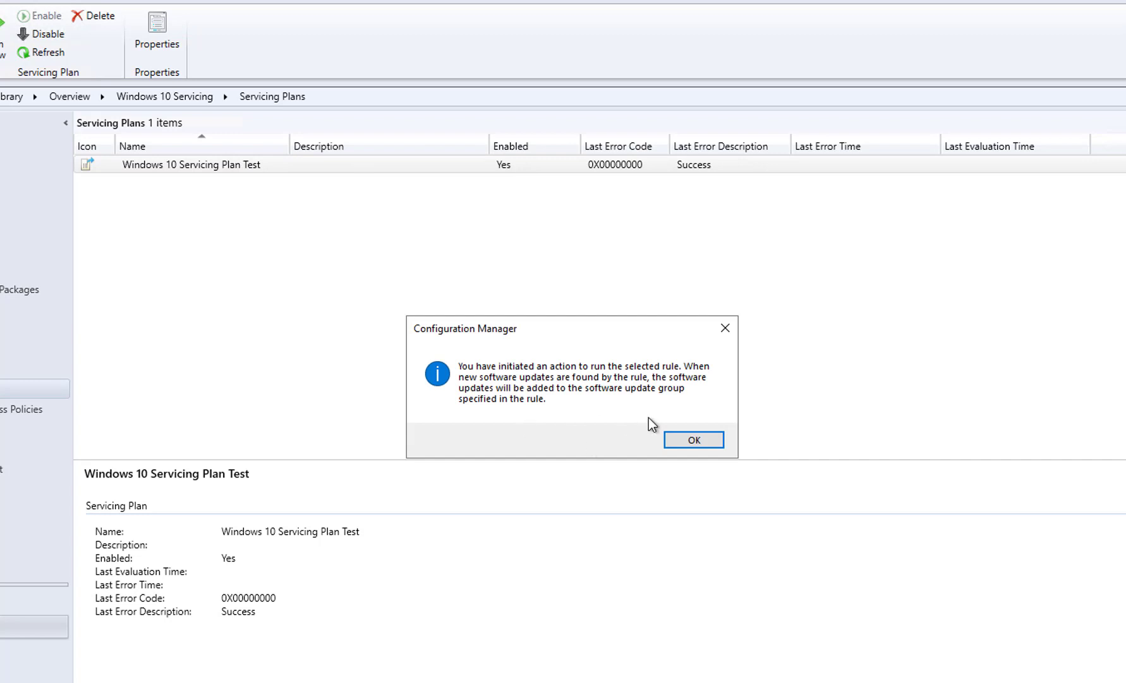
click(697, 440)
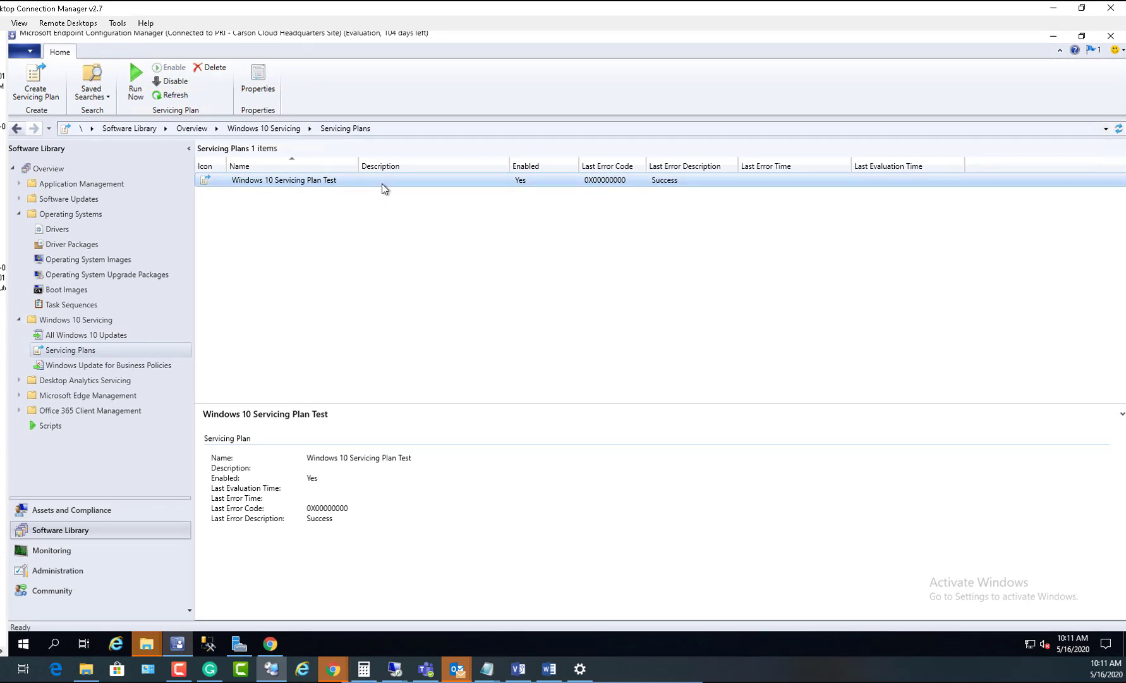
Bring up the commands available for the Servicing Plans node under Windows 10 Servicing
right_click(75, 348)
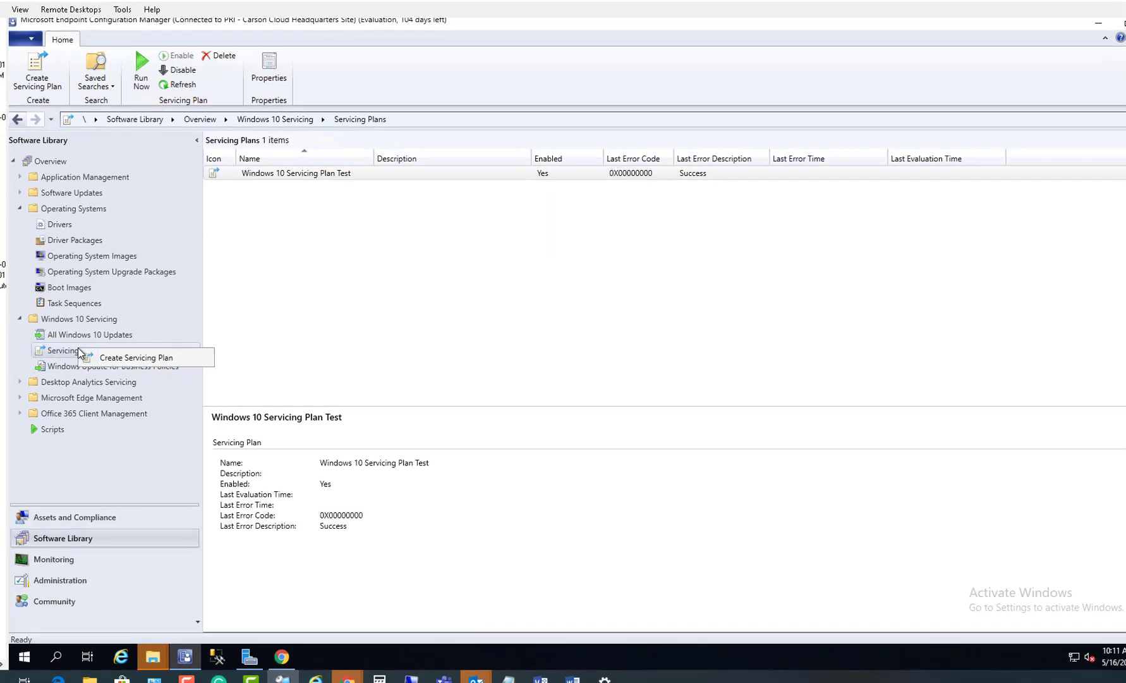